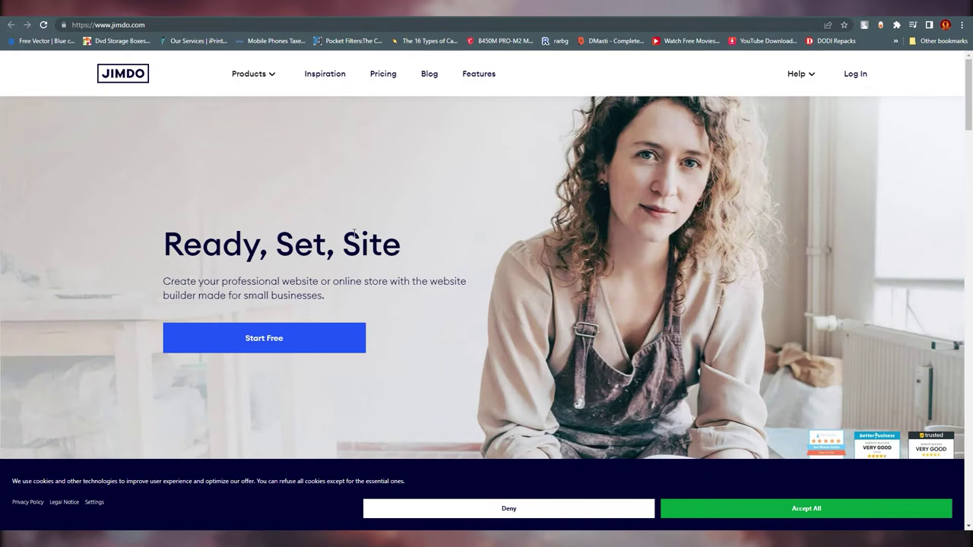
Step: Open Jimdo's free sign-up options and choose Sign up with Google
{"action": "scroll", "coordinate": [354, 233], "scroll_direction": "down", "scroll_amount": 2}
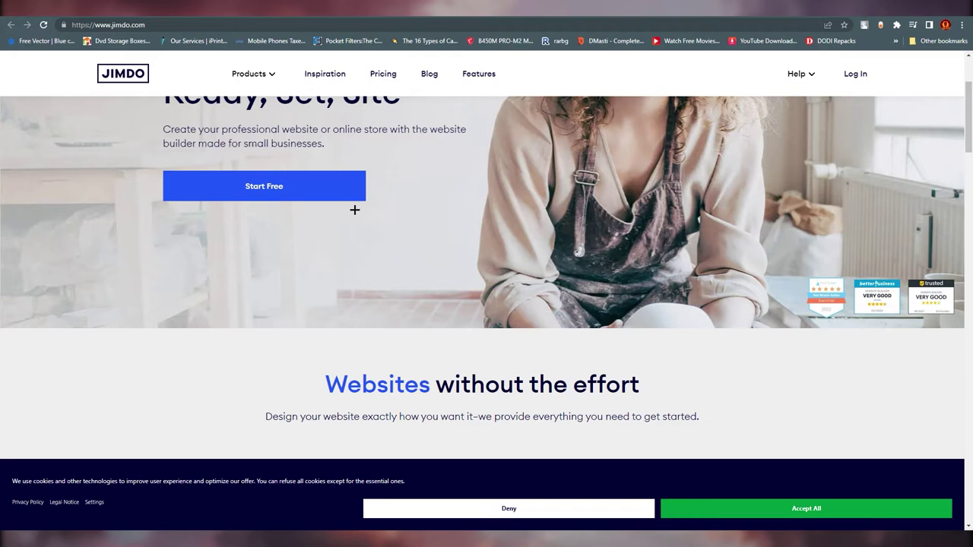
{"action": "scroll", "coordinate": [357, 210], "scroll_direction": "down", "scroll_amount": 3}
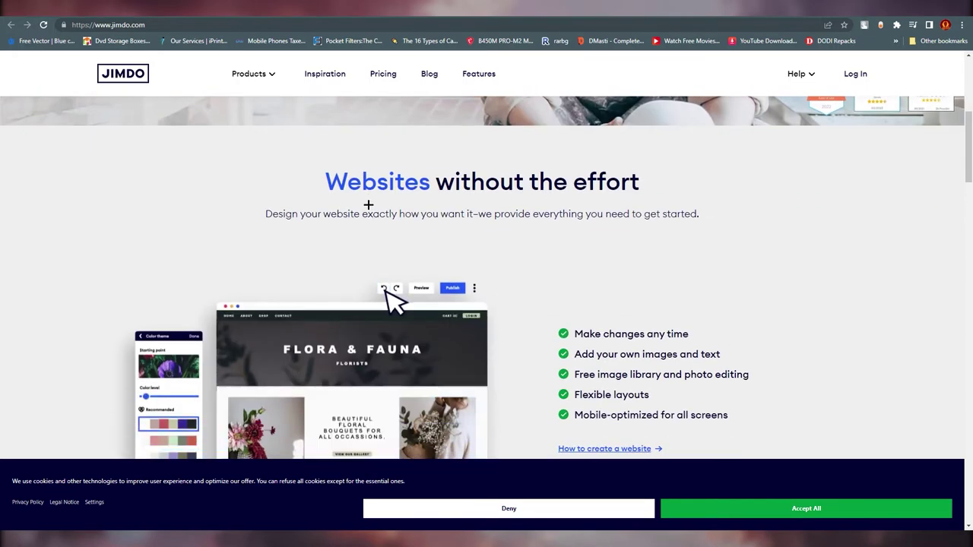
{"action": "scroll", "coordinate": [368, 205], "scroll_direction": "up", "scroll_amount": 2}
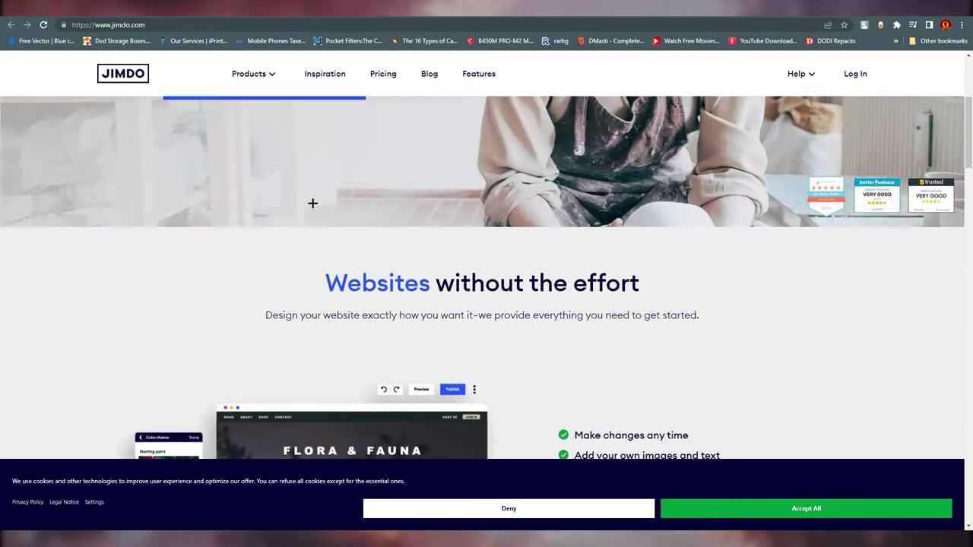
{"action": "scroll", "coordinate": [308, 202], "scroll_direction": "up", "scroll_amount": 3}
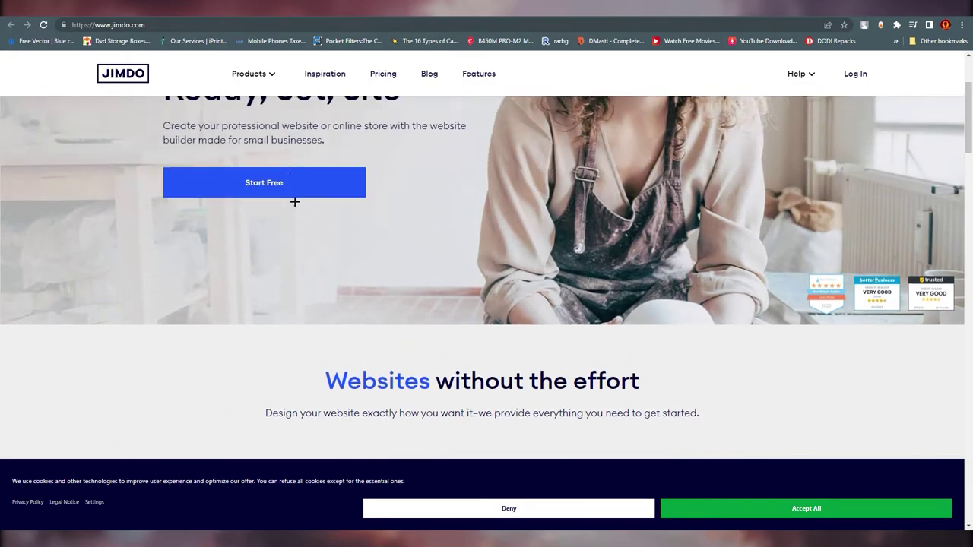
{"action": "scroll", "coordinate": [295, 201], "scroll_direction": "up", "scroll_amount": 1}
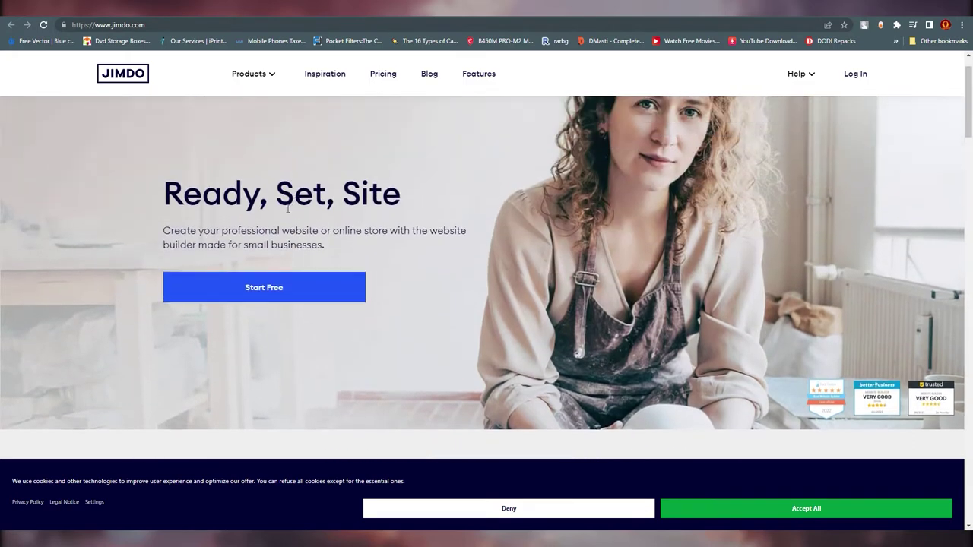
{"action": "scroll", "coordinate": [276, 228], "scroll_direction": "up", "scroll_amount": 1}
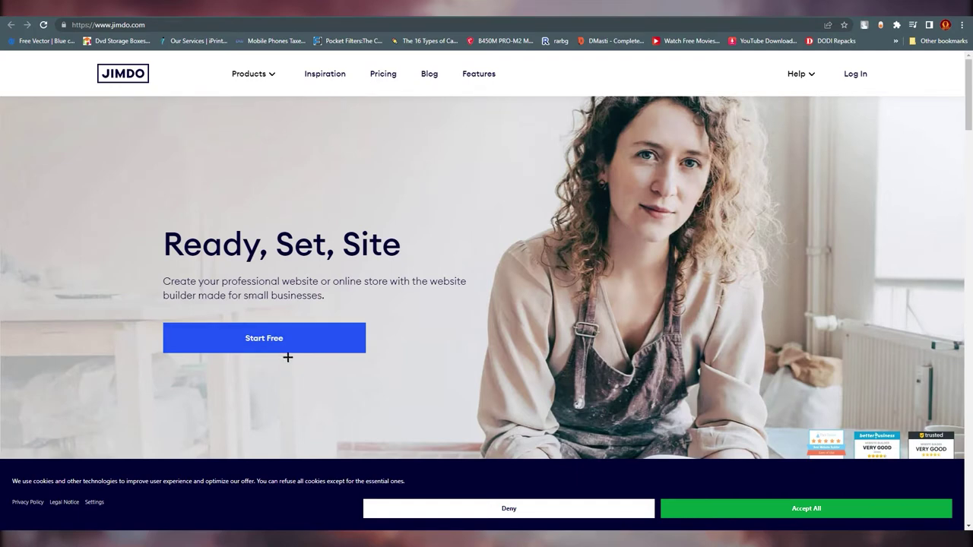
{"action": "left_click", "coordinate": [232, 337]}
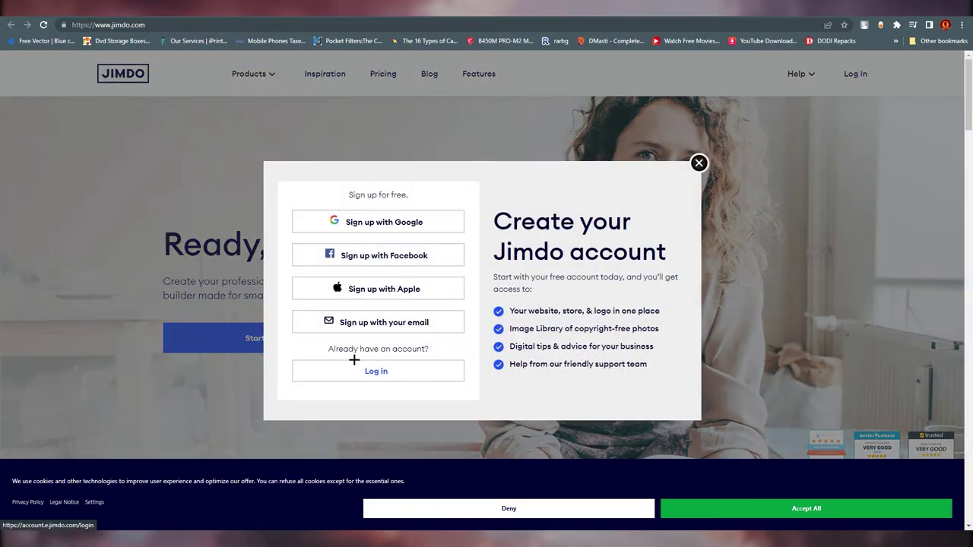
{"action": "left_click", "coordinate": [396, 222]}
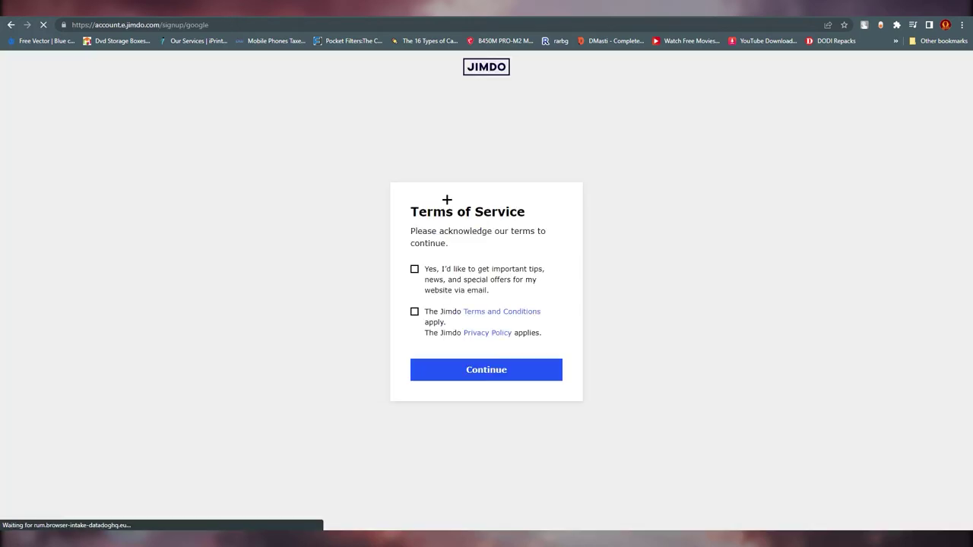
Step: Opt in to tips emails, accept the terms, continue, and choose the Google account
{"action": "left_click", "coordinate": [414, 275]}
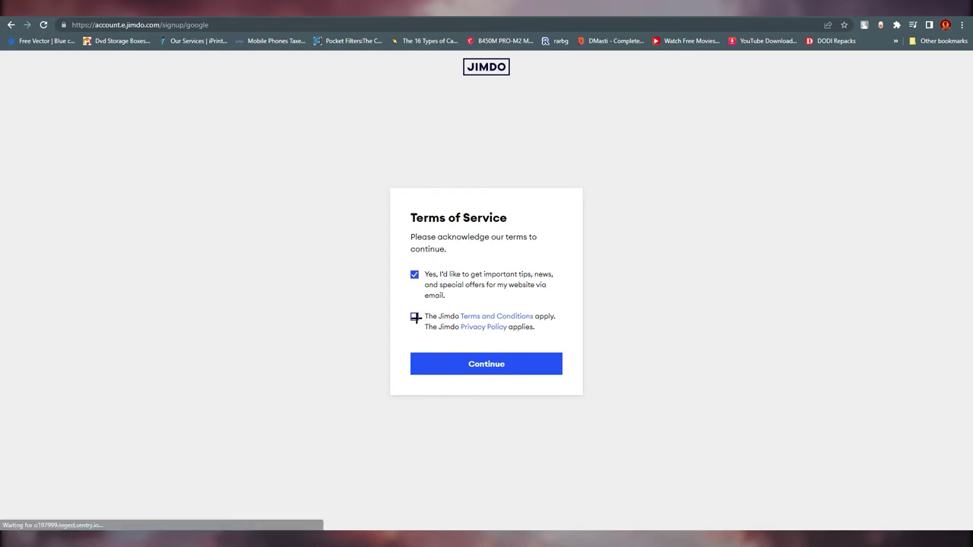
{"action": "left_click", "coordinate": [416, 315]}
{"action": "left_click", "coordinate": [522, 359]}
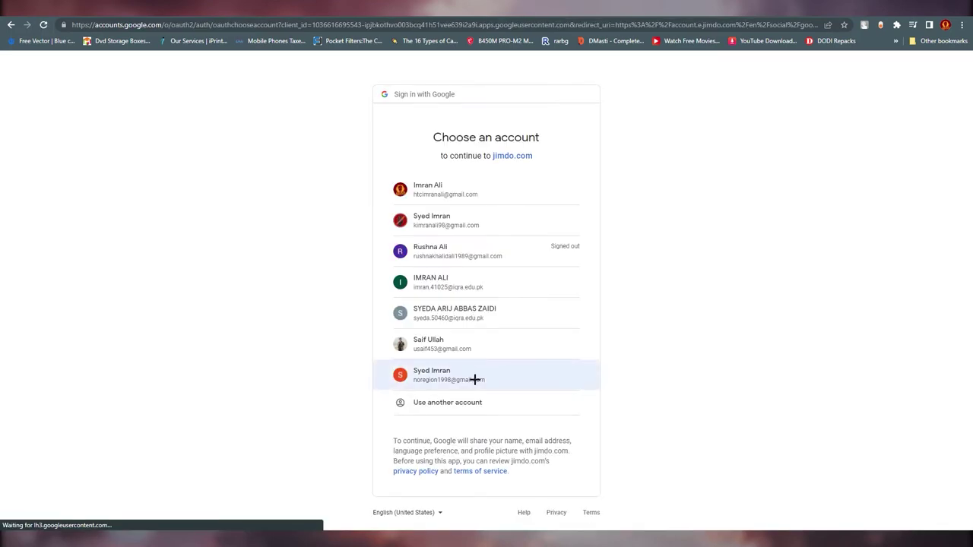
{"action": "left_click", "coordinate": [533, 377]}
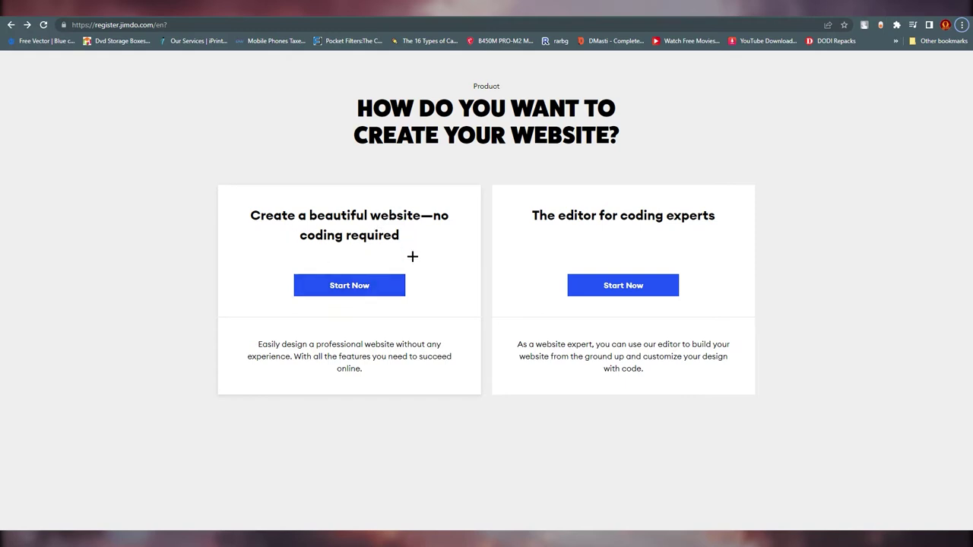
Step: Choose the no-coding builder for a single individual, accept cookies, and pick the project-to-business purpose
{"action": "left_click", "coordinate": [391, 284]}
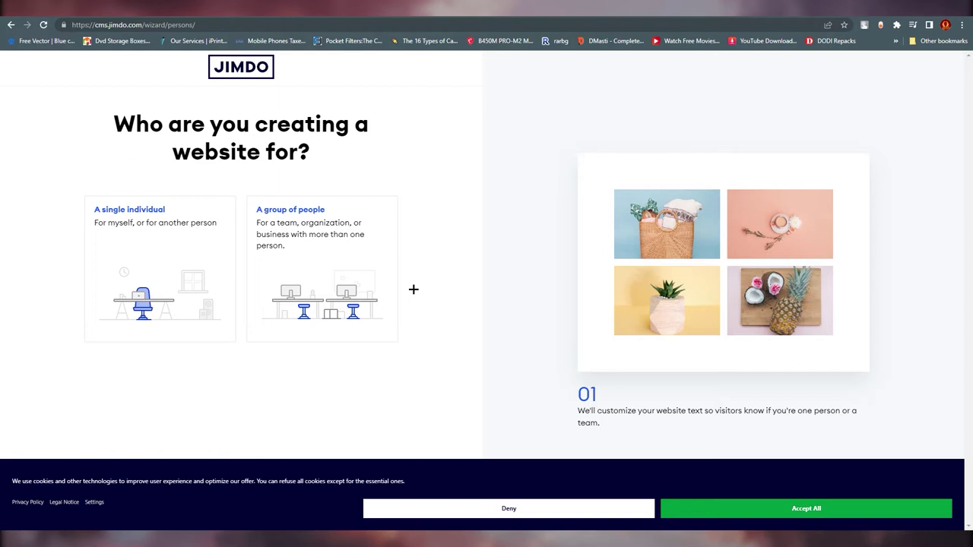
{"action": "left_click", "coordinate": [176, 260]}
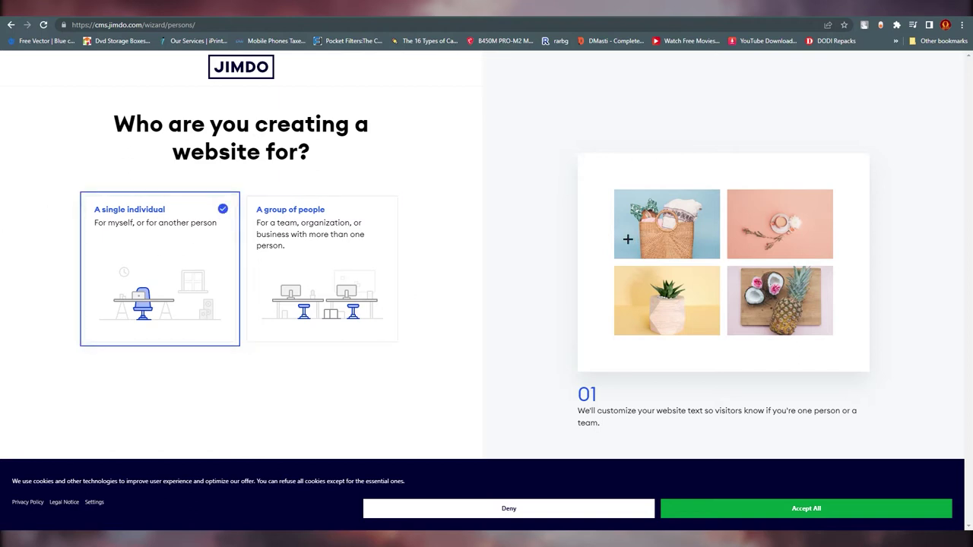
{"action": "left_click", "coordinate": [863, 508]}
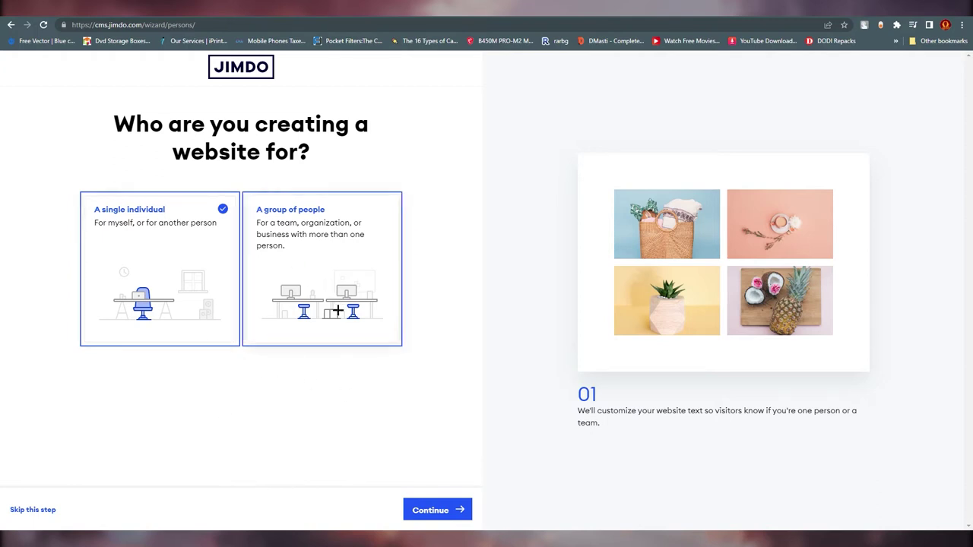
{"action": "left_click", "coordinate": [430, 510]}
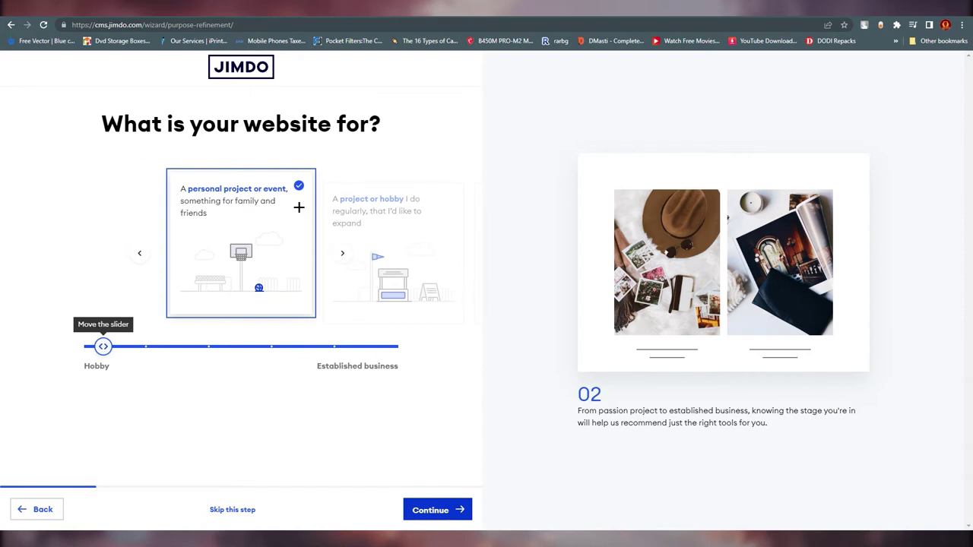
{"action": "left_click", "coordinate": [342, 253]}
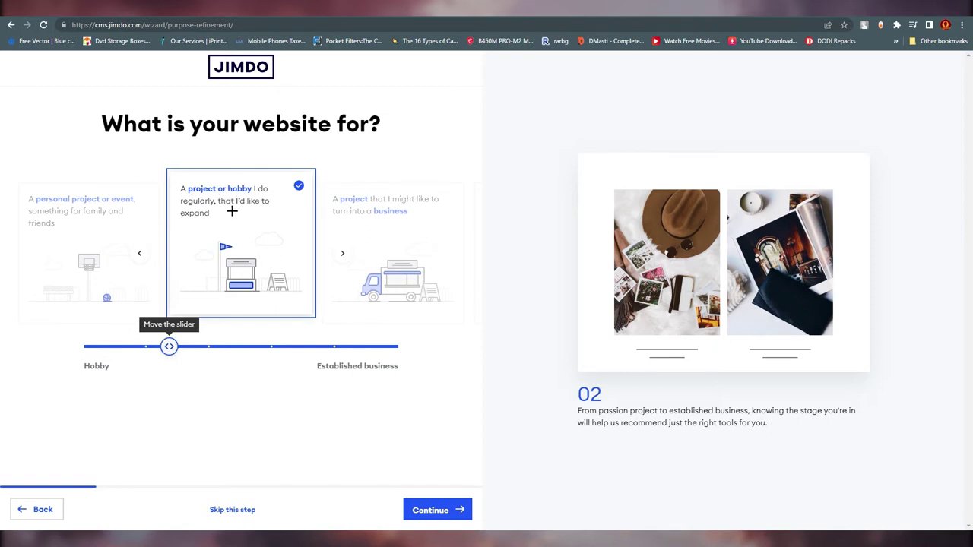
{"action": "left_click", "coordinate": [342, 253]}
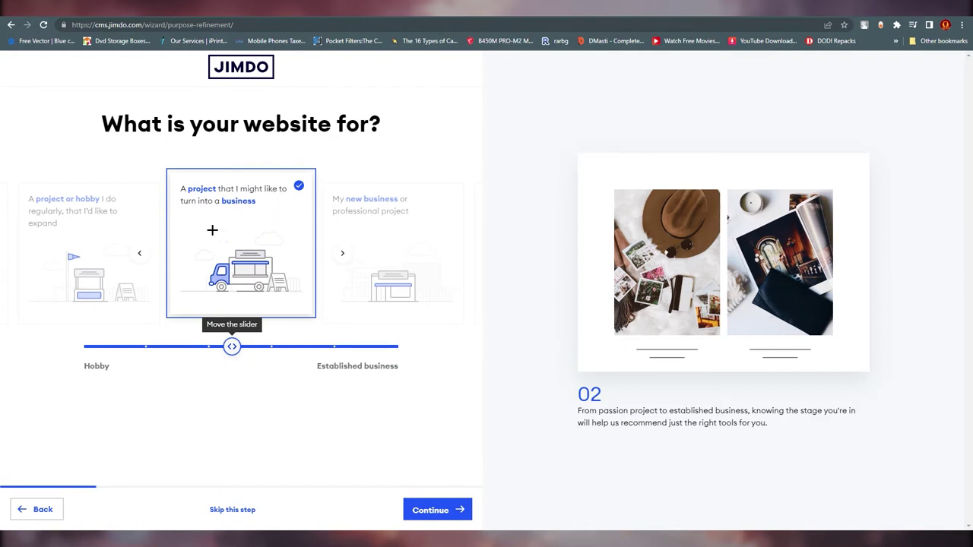
{"action": "left_click", "coordinate": [418, 511]}
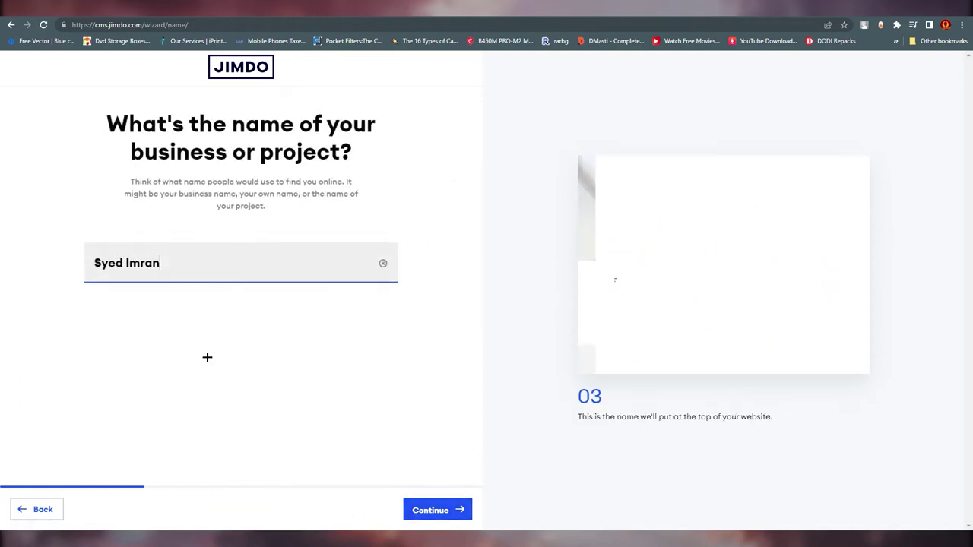
Step: Keep the prefilled business name, continue, and skip the business listing step
{"action": "triple_click", "coordinate": [178, 268]}
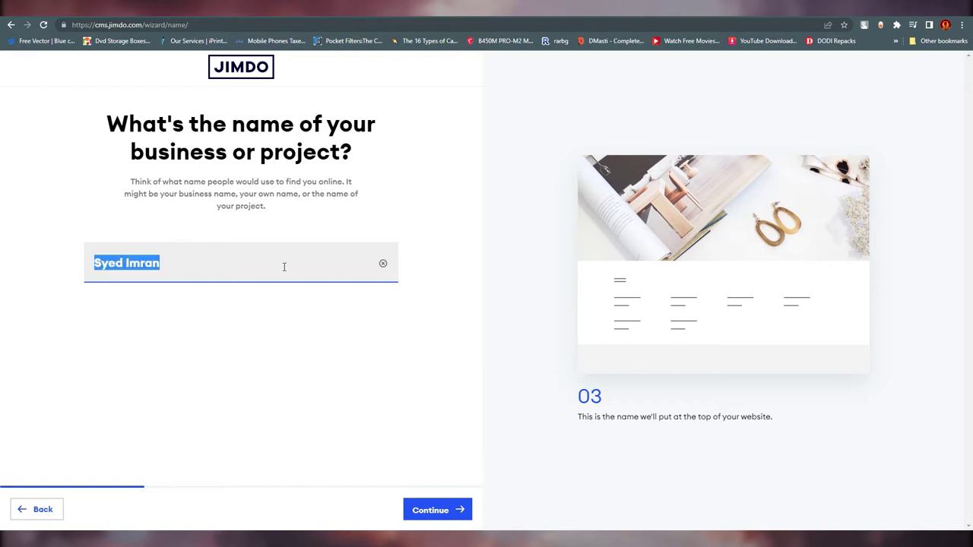
{"action": "left_click", "coordinate": [263, 306]}
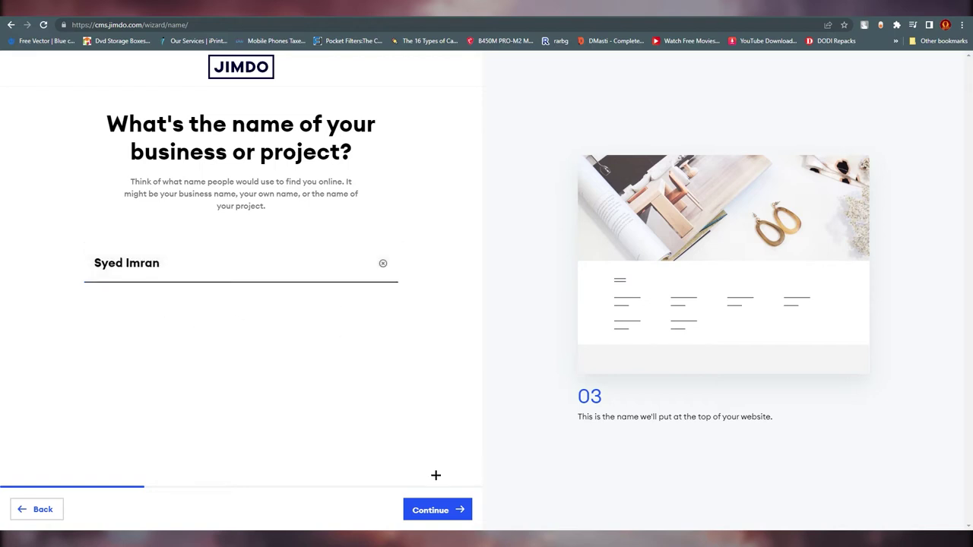
{"action": "left_click", "coordinate": [456, 512]}
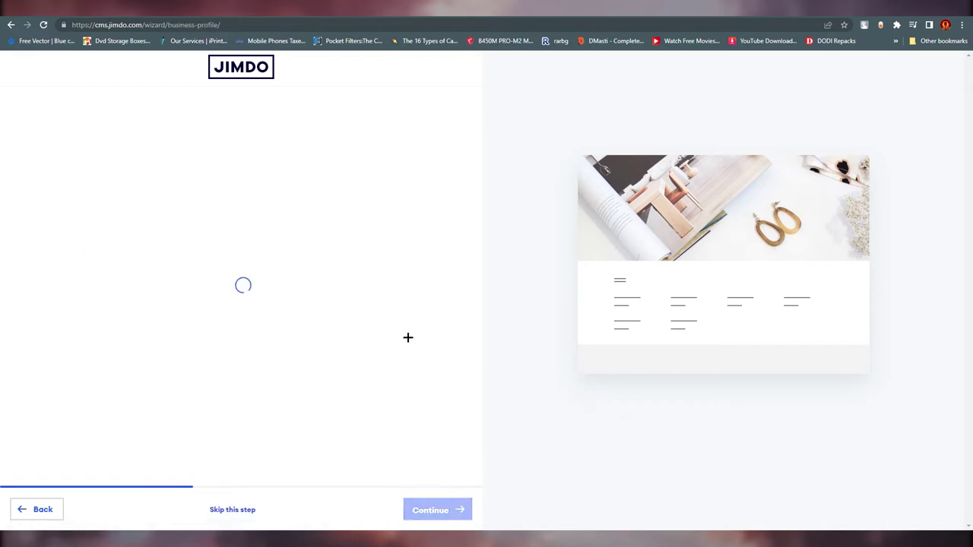
{"action": "scroll", "coordinate": [447, 314], "scroll_direction": "down", "scroll_amount": 5}
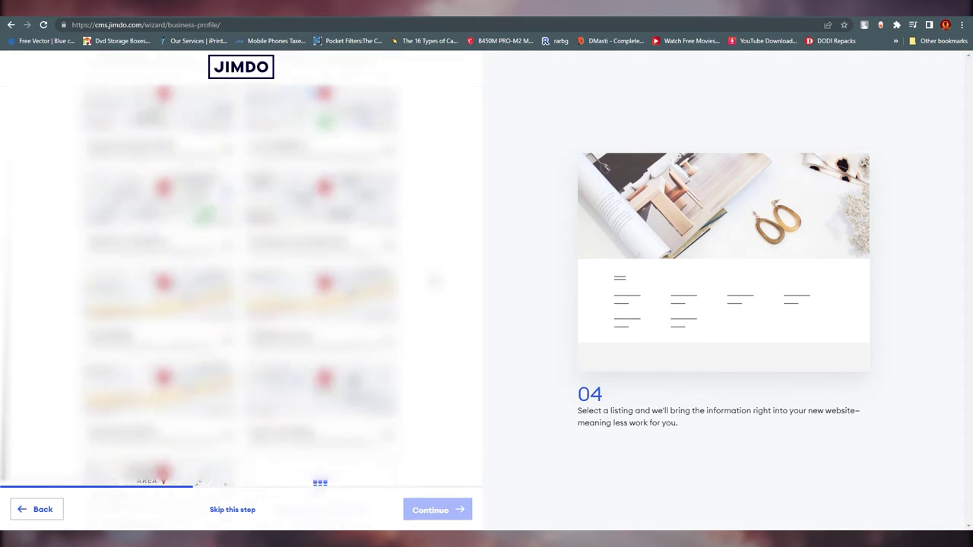
{"action": "scroll", "coordinate": [450, 301], "scroll_direction": "down", "scroll_amount": 3}
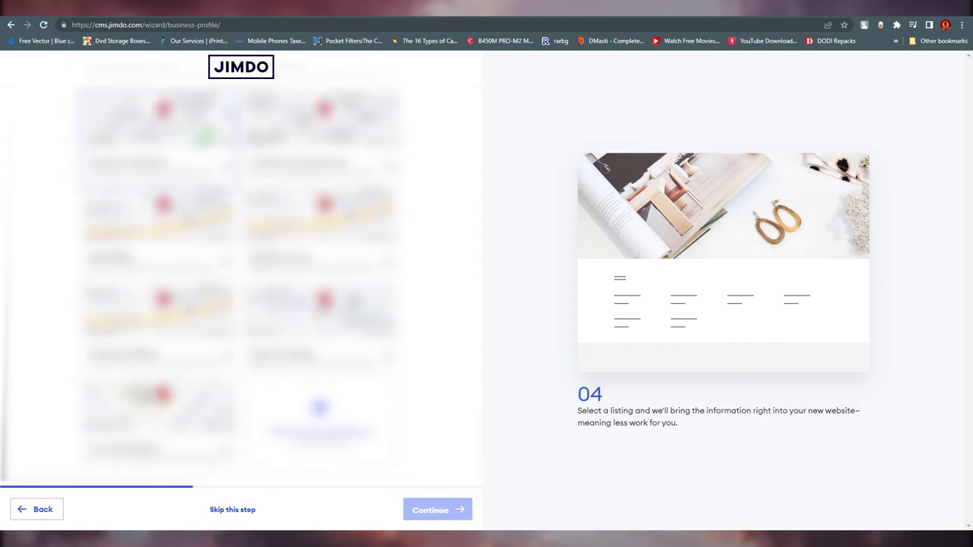
{"action": "left_click", "coordinate": [235, 509]}
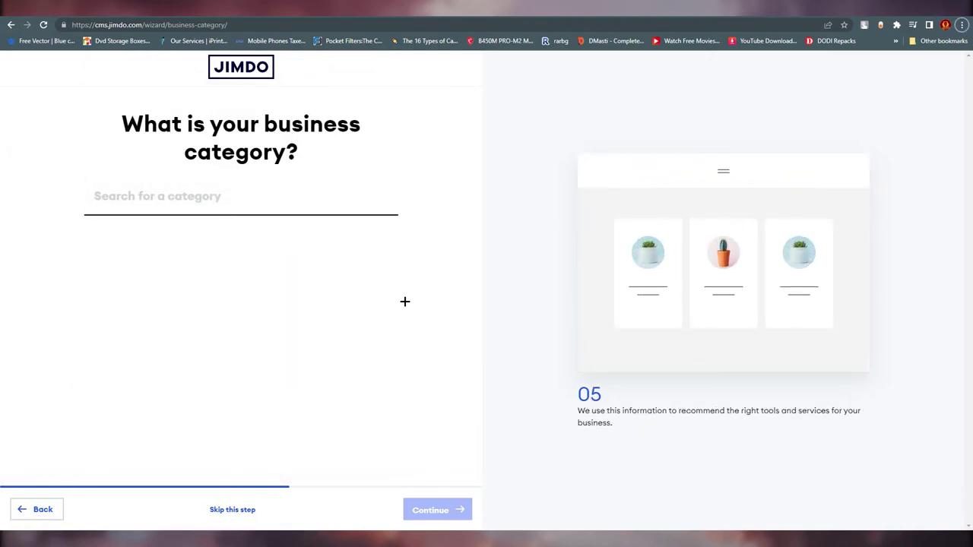
Step: Search 'electronic acc', select Electronics accessories wholesaler as the category, and continue
{"action": "left_click", "coordinate": [205, 198]}
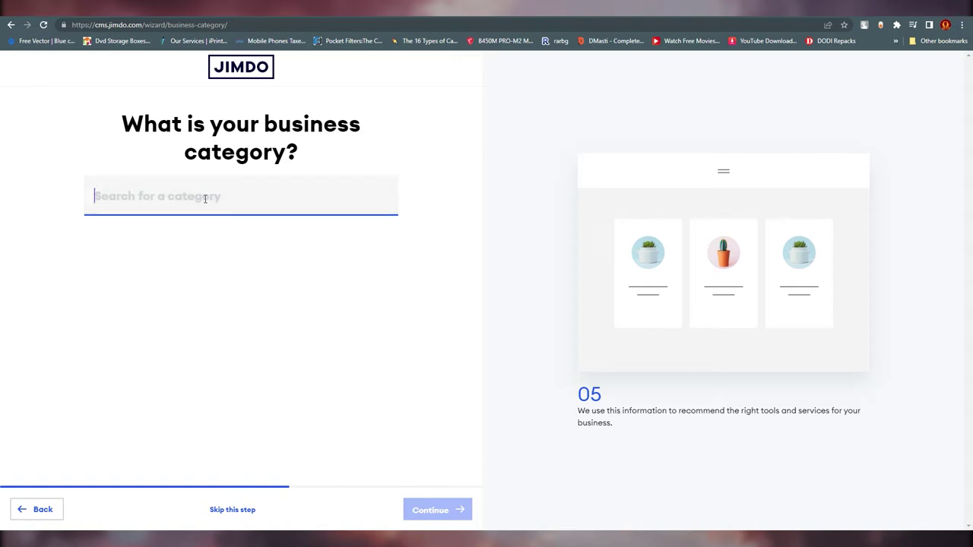
{"action": "type", "text": "electronic b"}
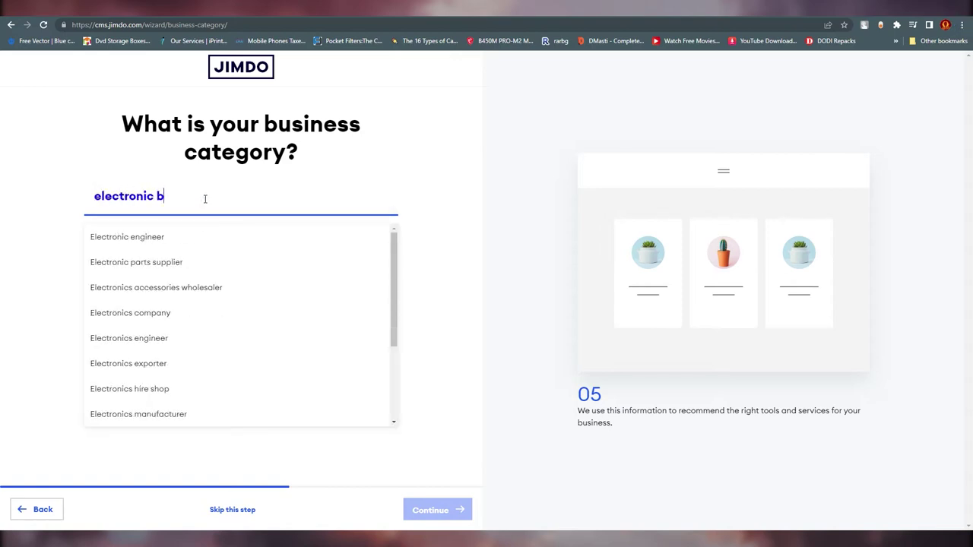
{"action": "key", "text": "BackSpace"}
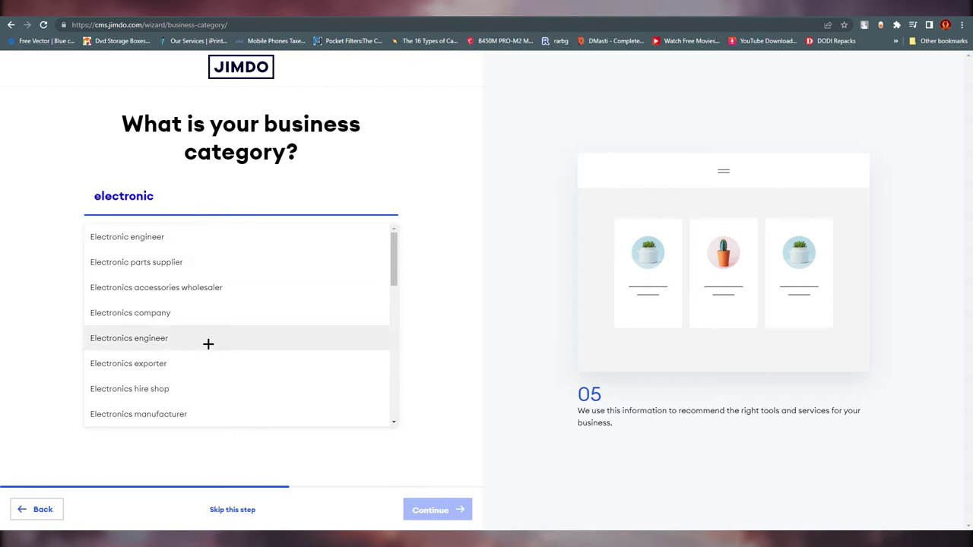
{"action": "type", "text": "acc"}
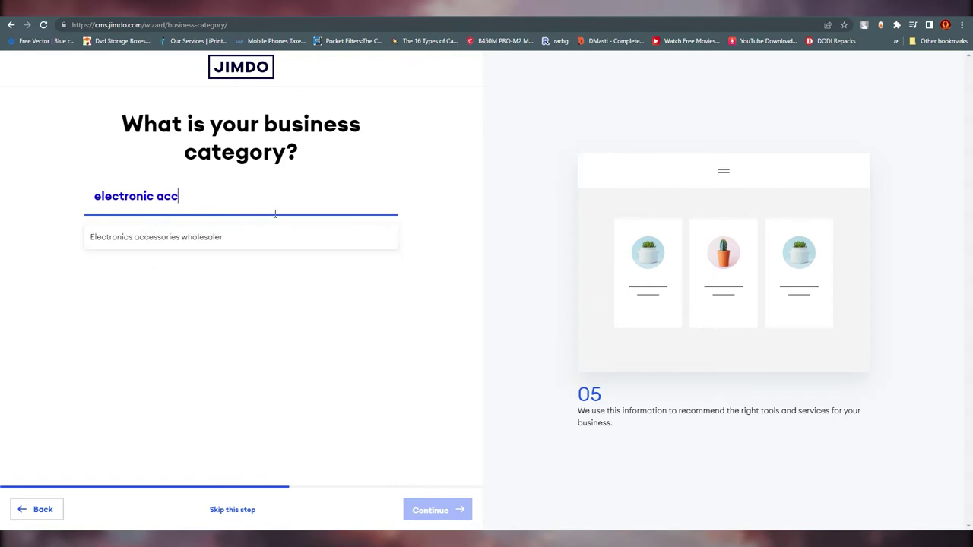
{"action": "key", "text": "Down"}
{"action": "key", "text": "Return"}
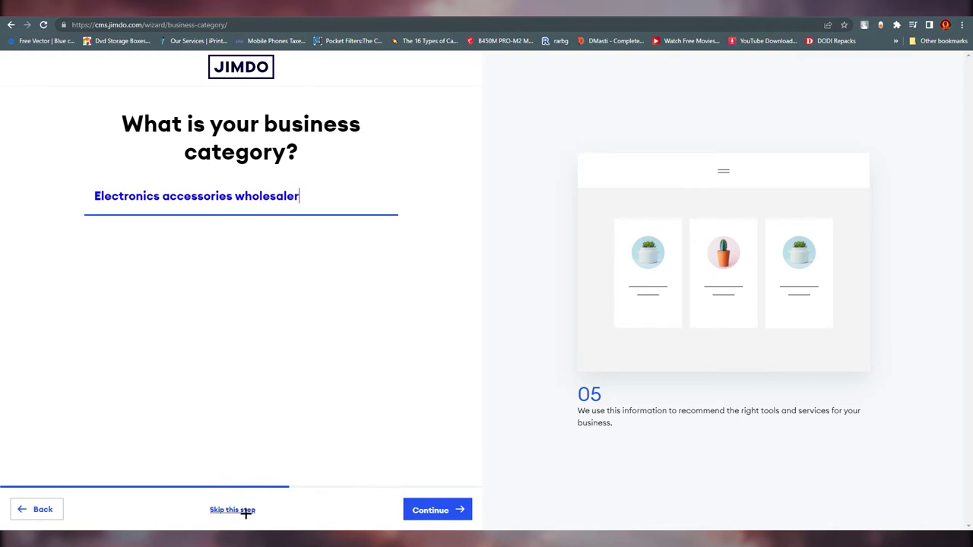
{"action": "left_click", "coordinate": [414, 512]}
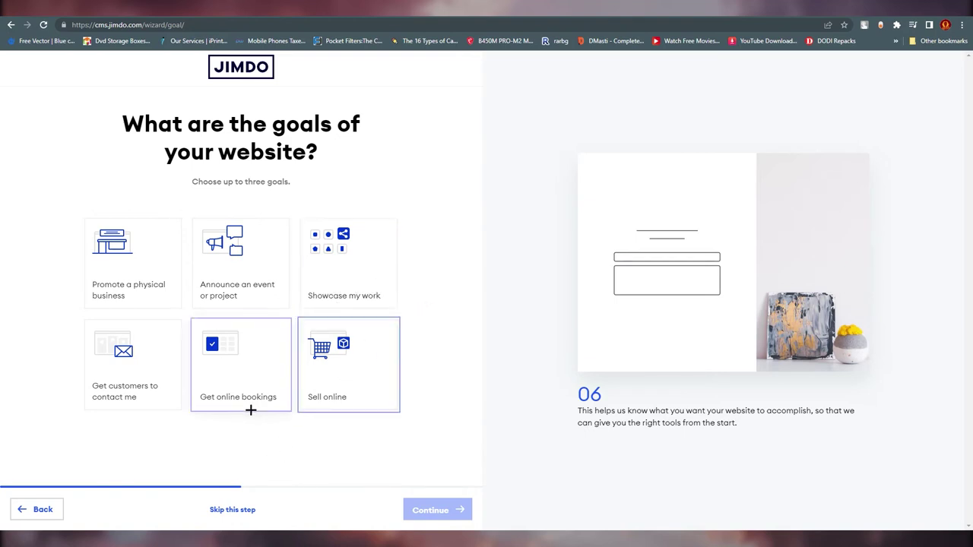
Step: Choose contact, physical-business and online-selling goals, then mark the products as self-made
{"action": "left_click", "coordinate": [173, 394]}
{"action": "left_click", "coordinate": [144, 250]}
{"action": "left_click", "coordinate": [384, 335]}
{"action": "left_click", "coordinate": [437, 510]}
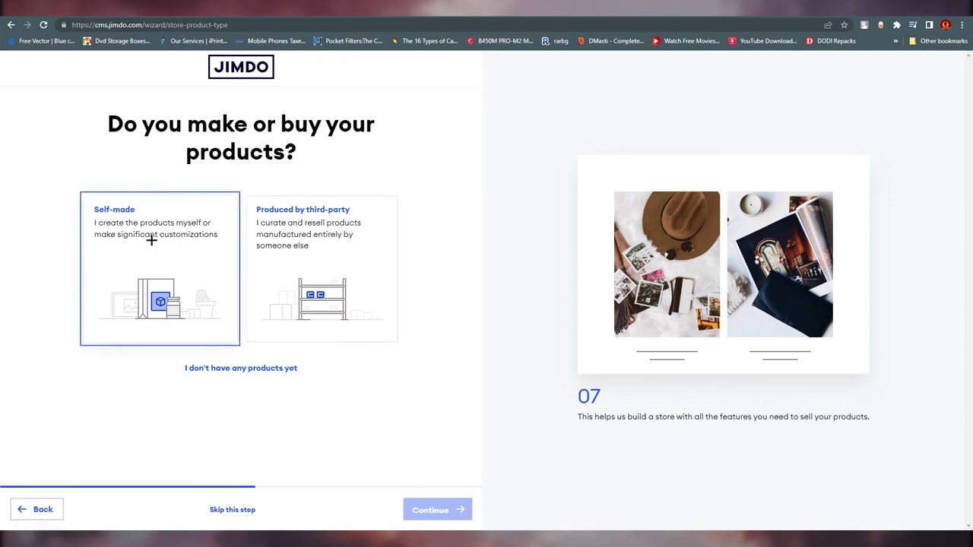
{"action": "left_click", "coordinate": [111, 241]}
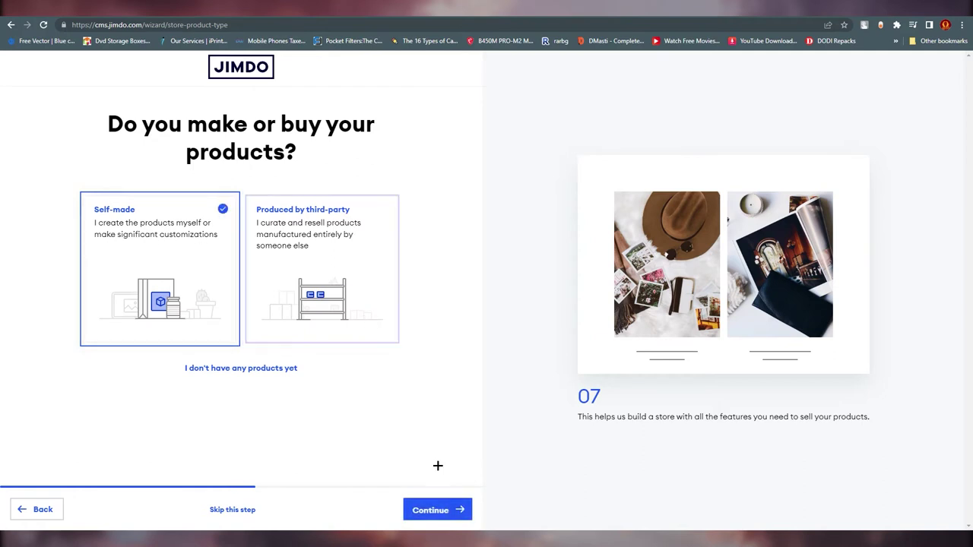
{"action": "left_click", "coordinate": [431, 508]}
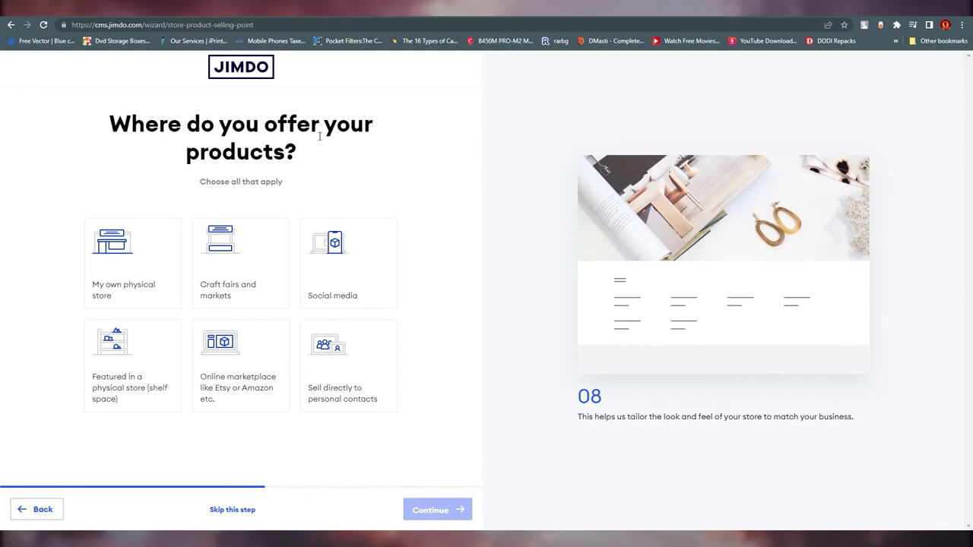
Step: Select own physical store, social media and online marketplace as selling channels
{"action": "left_click", "coordinate": [129, 286]}
{"action": "left_click", "coordinate": [365, 288]}
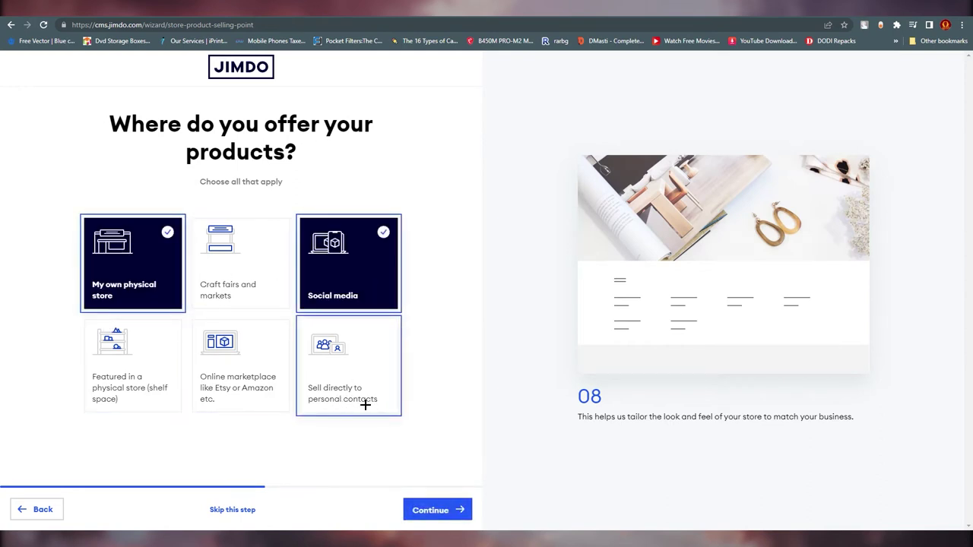
{"action": "left_click", "coordinate": [209, 392]}
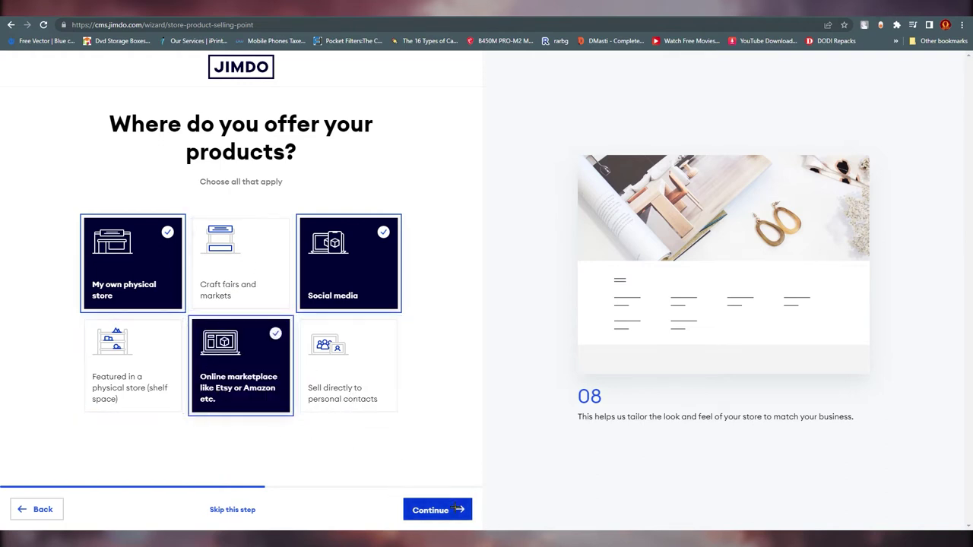
{"action": "left_click", "coordinate": [437, 510]}
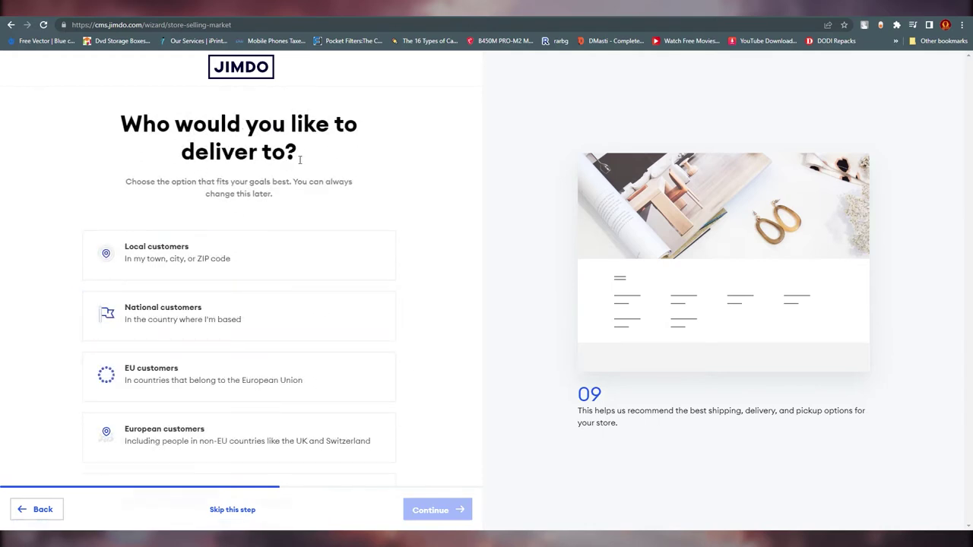
{"action": "scroll", "coordinate": [380, 209], "scroll_direction": "down", "scroll_amount": 2}
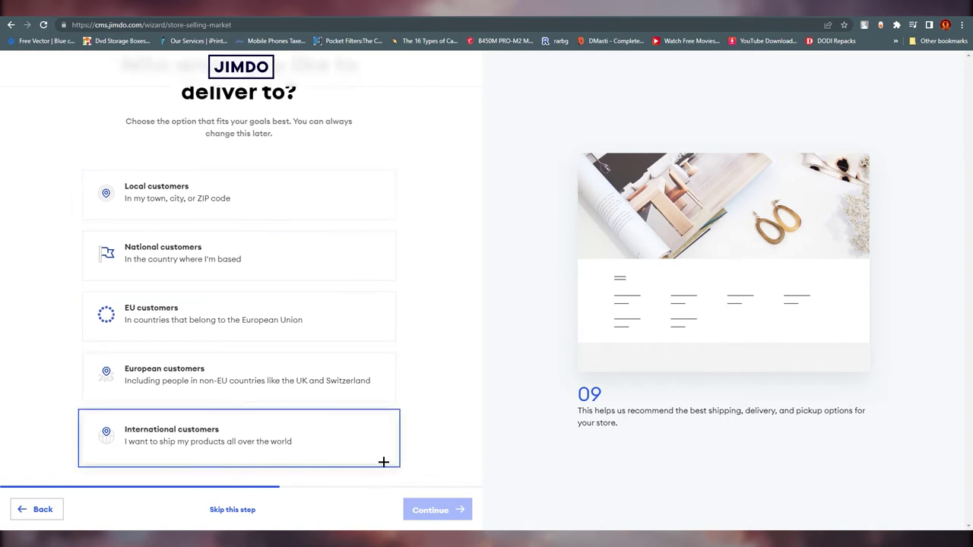
Step: Skip the delivery and photo-import steps and choose Accessories as the website topic
{"action": "left_click", "coordinate": [233, 510]}
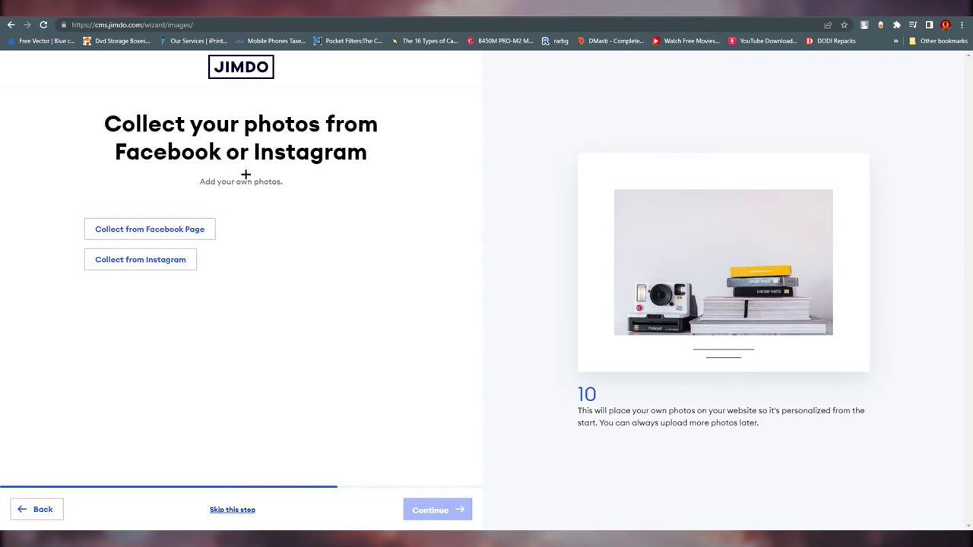
{"action": "left_click", "coordinate": [239, 513]}
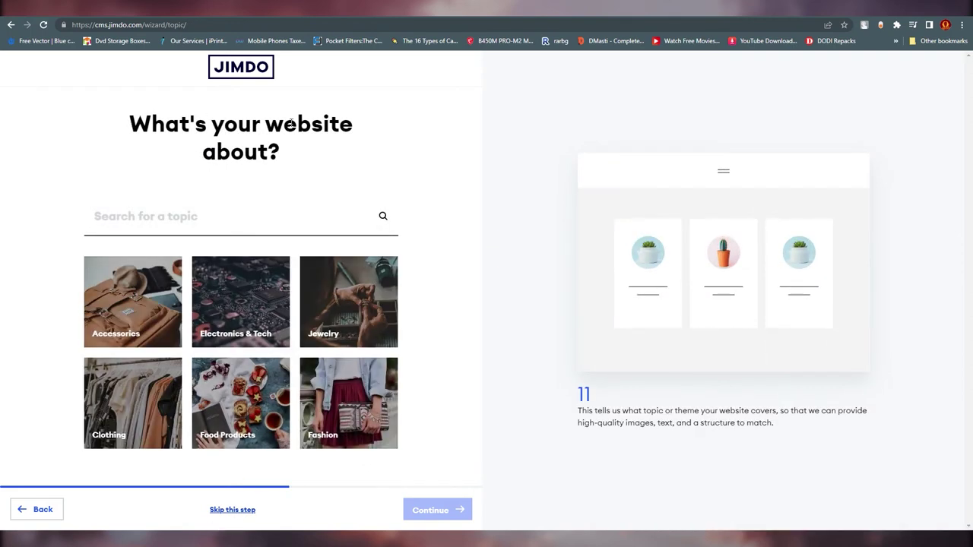
{"action": "left_click", "coordinate": [242, 304]}
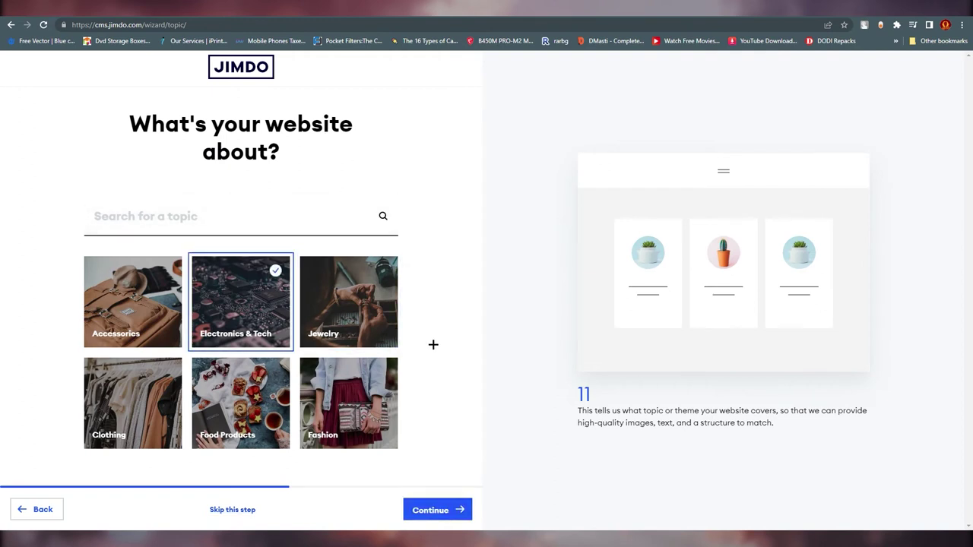
{"action": "left_click", "coordinate": [133, 308]}
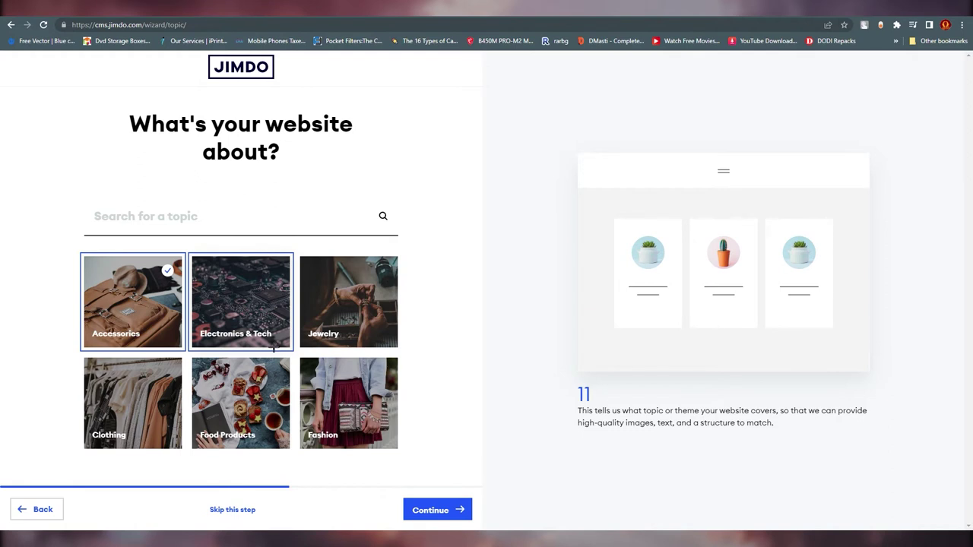
{"action": "left_click", "coordinate": [428, 519]}
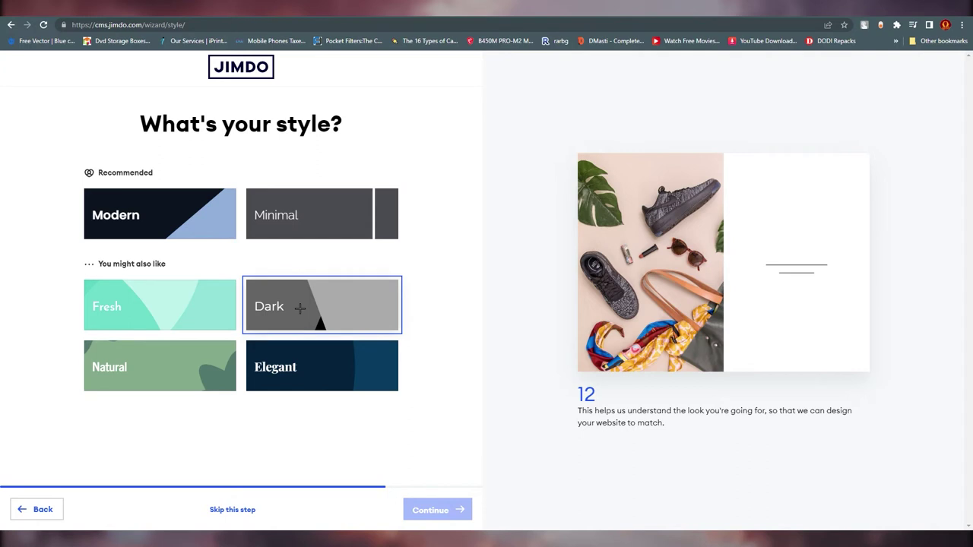
Step: Choose the Dark style and a dark recommended colour palette
{"action": "left_click", "coordinate": [300, 307]}
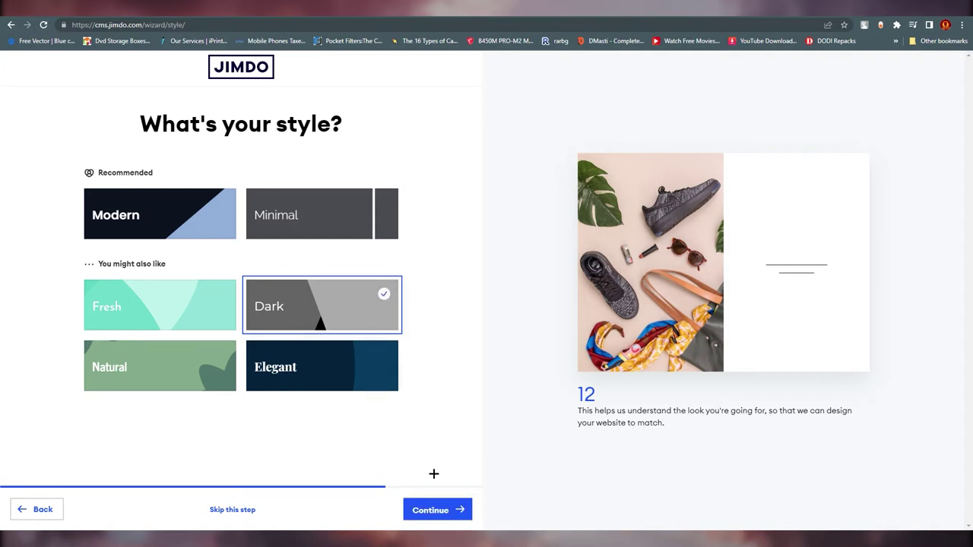
{"action": "left_click", "coordinate": [435, 514]}
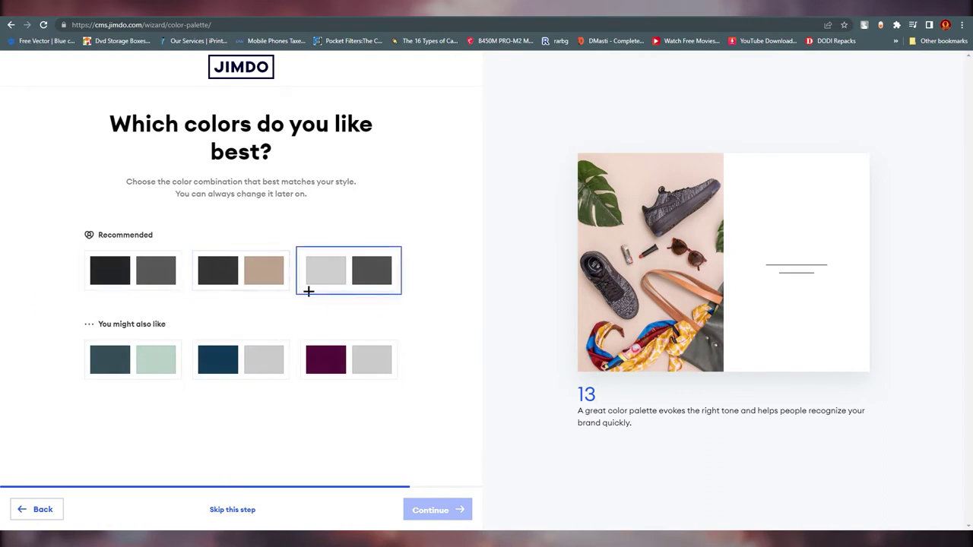
{"action": "left_click", "coordinate": [245, 278]}
{"action": "left_click", "coordinate": [433, 510]}
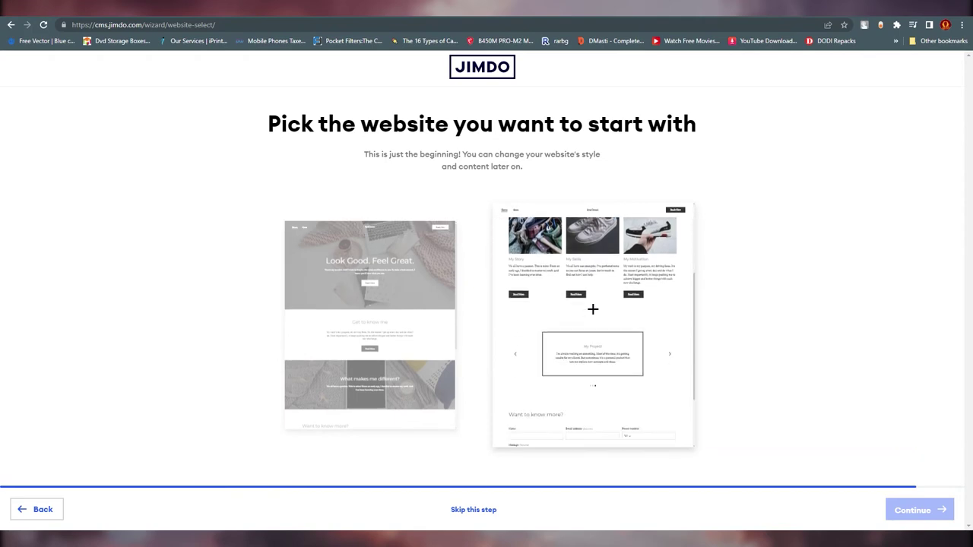
Step: Use the right-hand starting website, then select the suggested .website domain and continue
{"action": "left_click", "coordinate": [594, 304]}
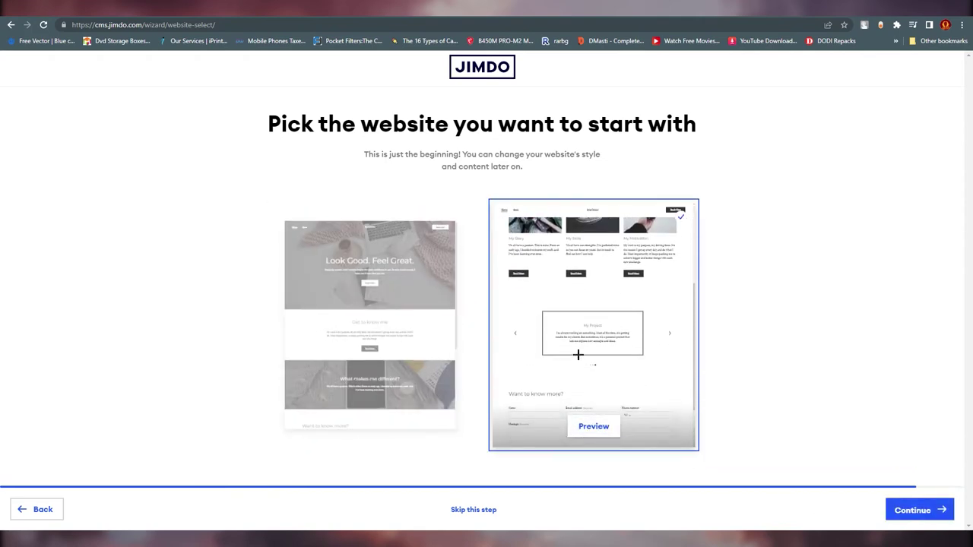
{"action": "left_click", "coordinate": [919, 510]}
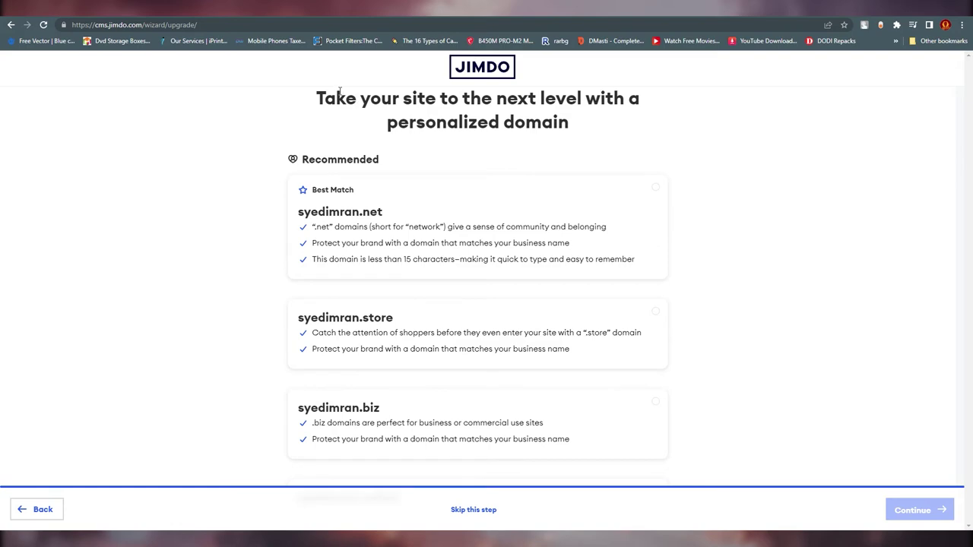
{"action": "scroll", "coordinate": [532, 228], "scroll_direction": "down", "scroll_amount": 5}
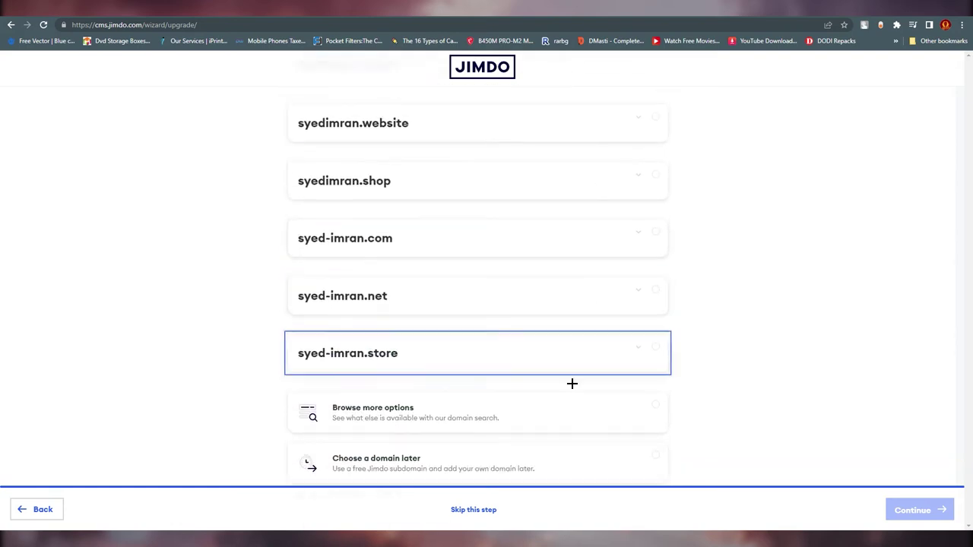
{"action": "scroll", "coordinate": [456, 320], "scroll_direction": "up", "scroll_amount": 5}
{"action": "scroll", "coordinate": [460, 280], "scroll_direction": "down", "scroll_amount": 5}
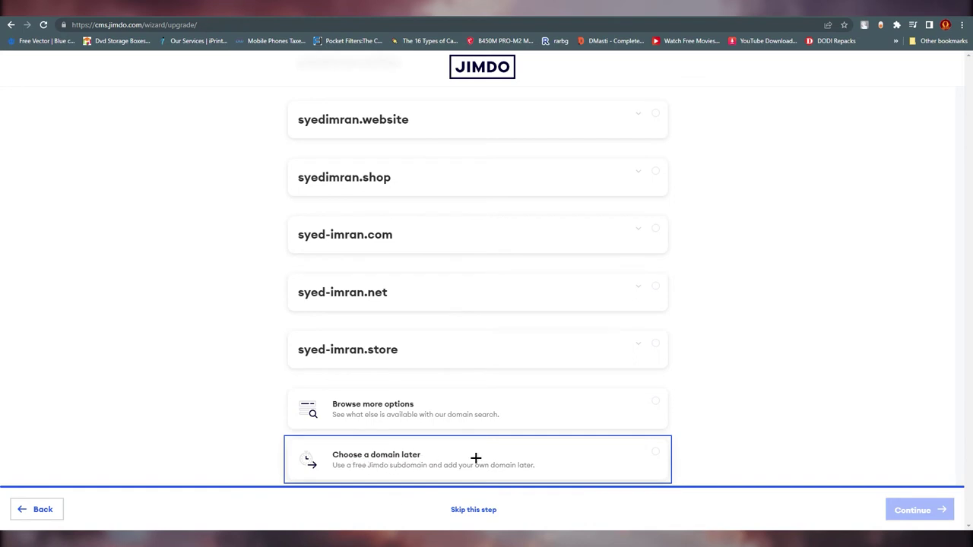
{"action": "scroll", "coordinate": [381, 378], "scroll_direction": "up", "scroll_amount": 5}
{"action": "scroll", "coordinate": [370, 370], "scroll_direction": "down", "scroll_amount": 4}
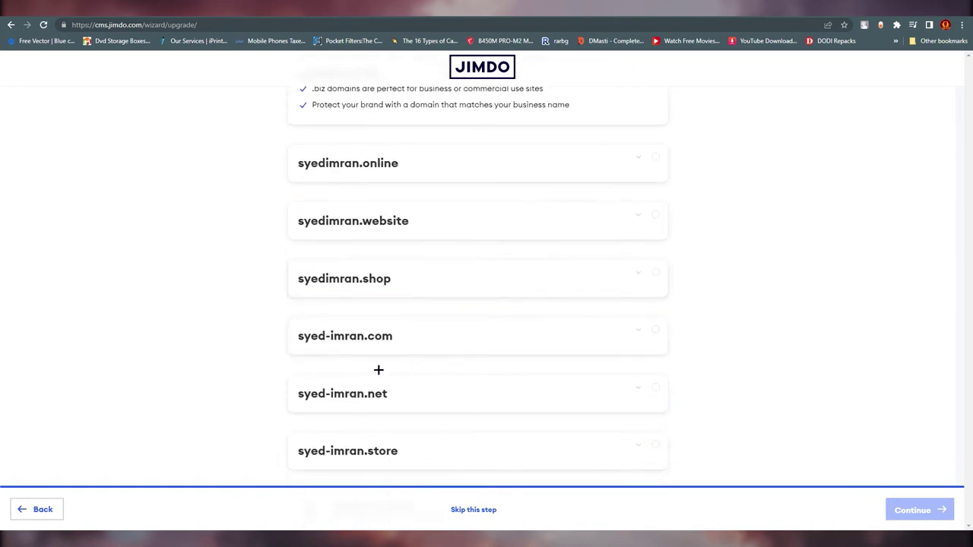
{"action": "scroll", "coordinate": [379, 369], "scroll_direction": "down", "scroll_amount": 1}
{"action": "scroll", "coordinate": [327, 310], "scroll_direction": "up", "scroll_amount": 2}
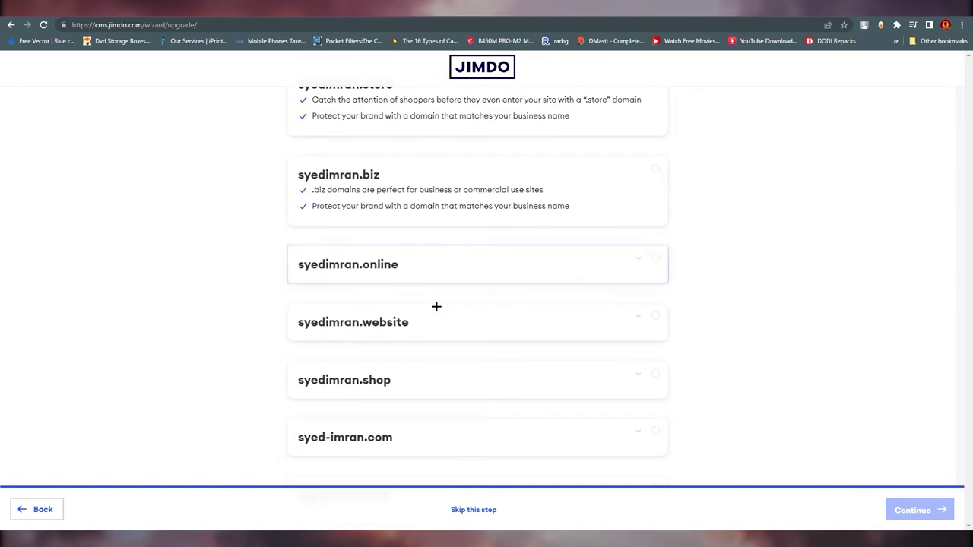
{"action": "left_click", "coordinate": [376, 325]}
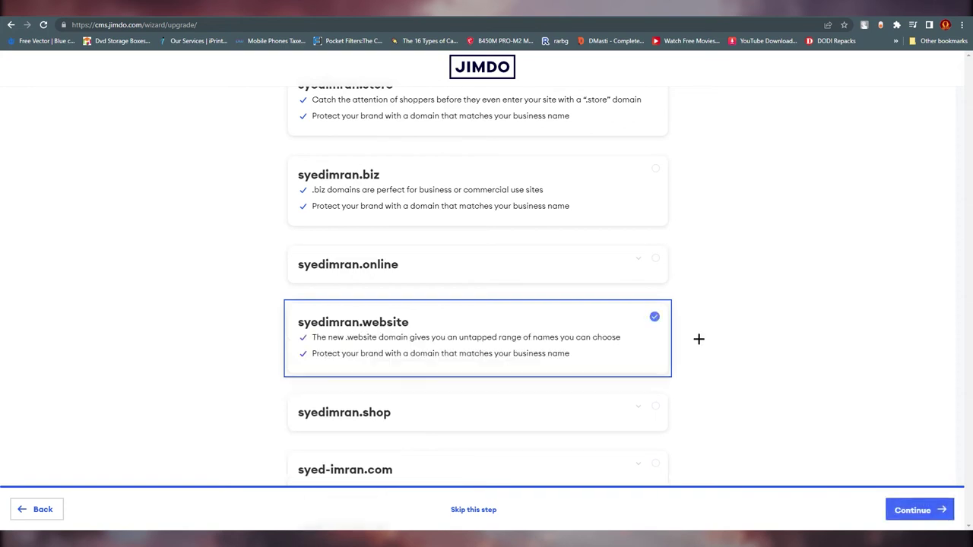
{"action": "left_click", "coordinate": [908, 508]}
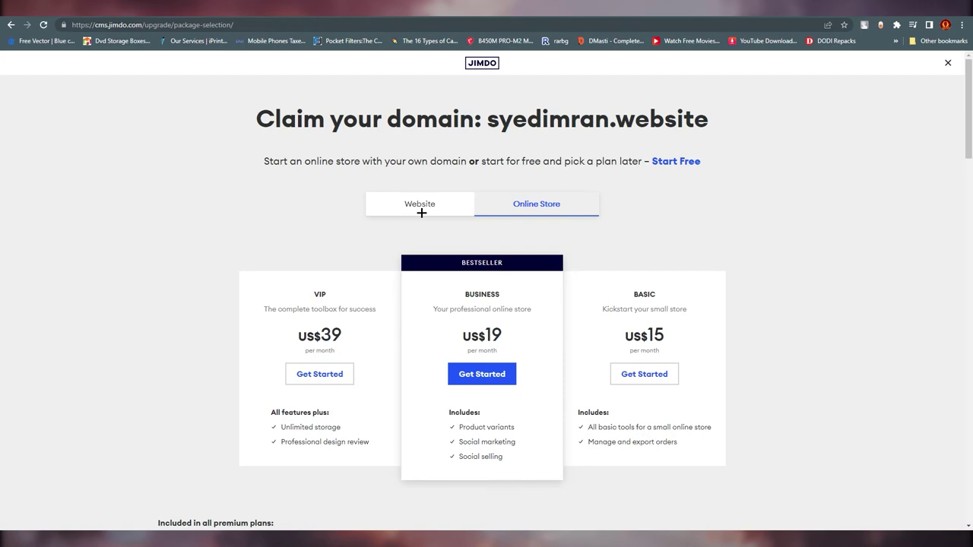
Step: Keep the Website plans and continue on the free PLAY plan without a custom domain
{"action": "left_click", "coordinate": [422, 207]}
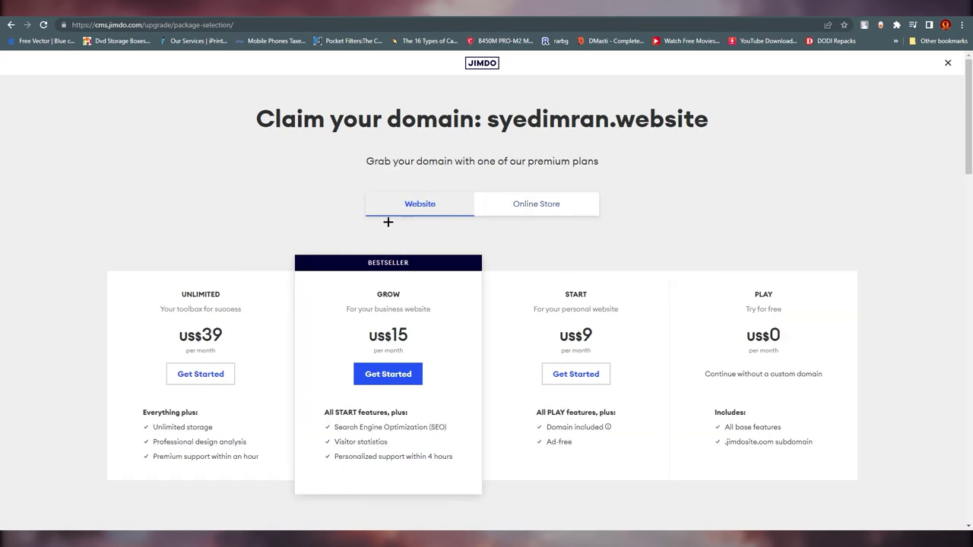
{"action": "scroll", "coordinate": [717, 326], "scroll_direction": "down", "scroll_amount": 2}
{"action": "left_click", "coordinate": [761, 263]}
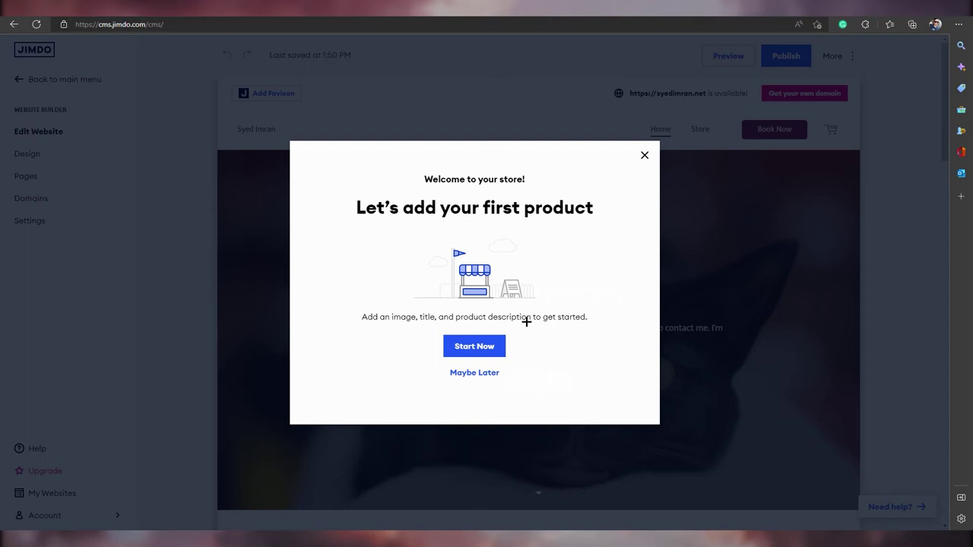
Step: Dismiss the first-product prompt, check the header elements list, and open Nav design
{"action": "left_click", "coordinate": [476, 373]}
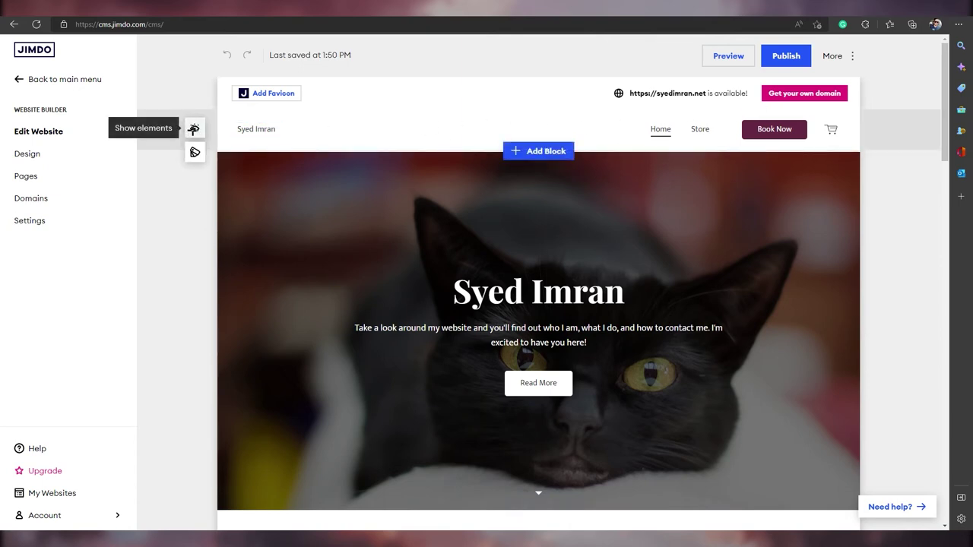
{"action": "left_click", "coordinate": [194, 129]}
{"action": "left_click", "coordinate": [195, 129]}
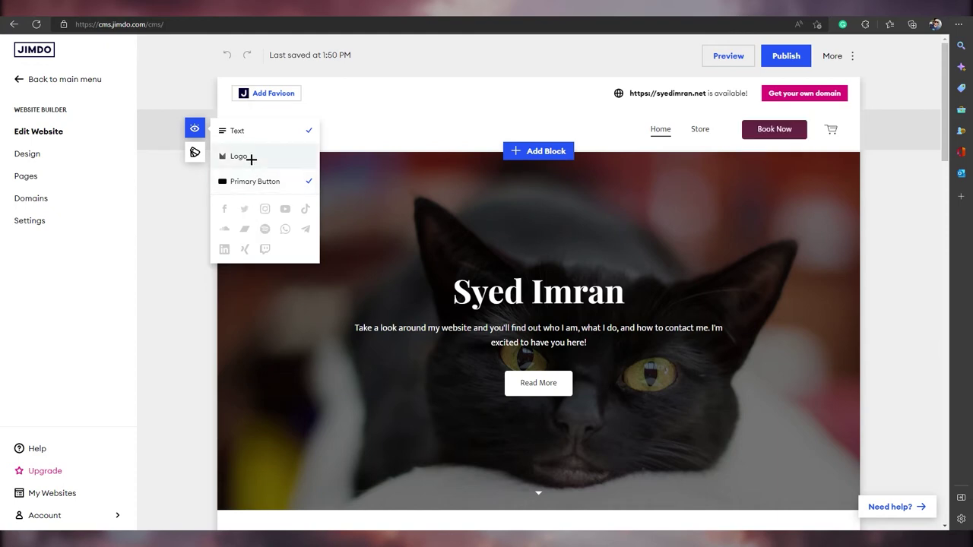
{"action": "left_click", "coordinate": [194, 153]}
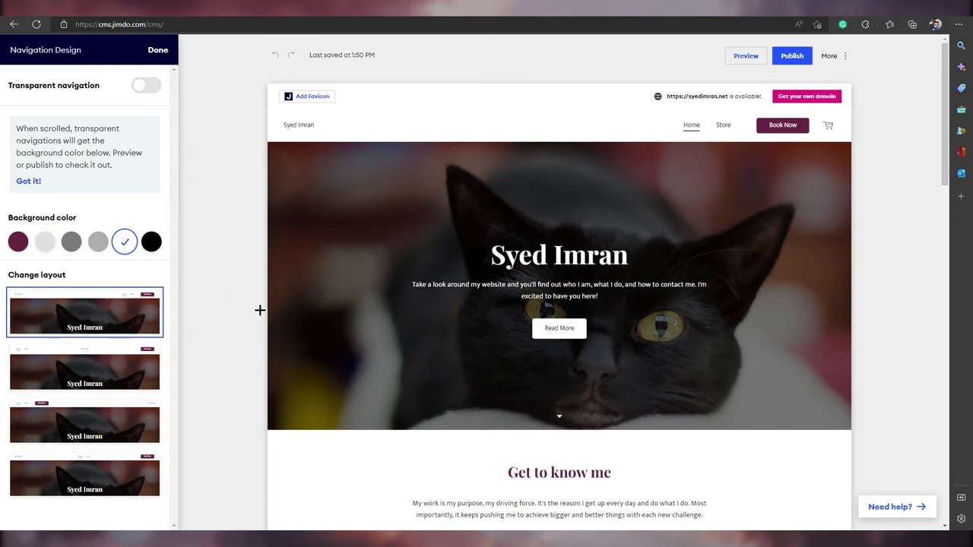
Step: Try navigation layouts and plum or light grey bars, settling on name-left, links-right
{"action": "left_click", "coordinate": [85, 373]}
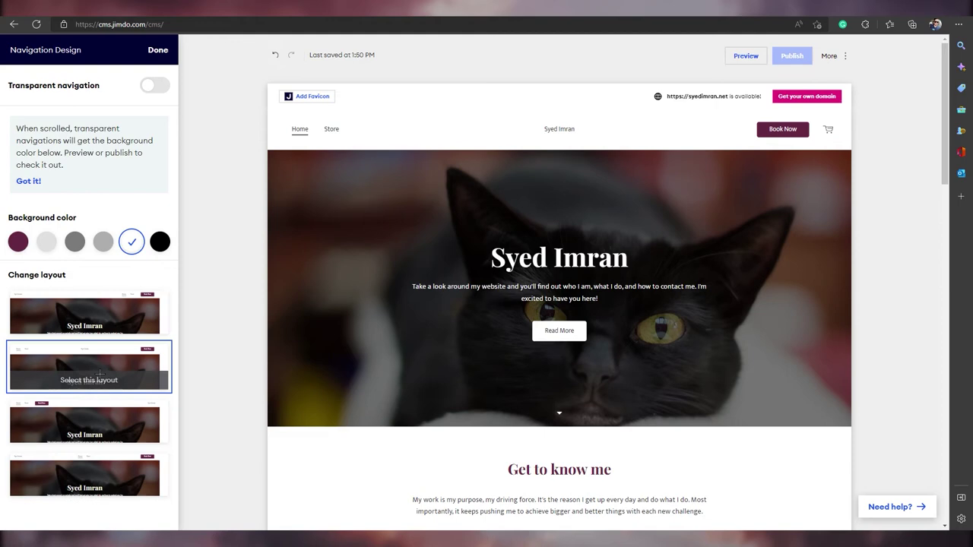
{"action": "left_click", "coordinate": [89, 410]}
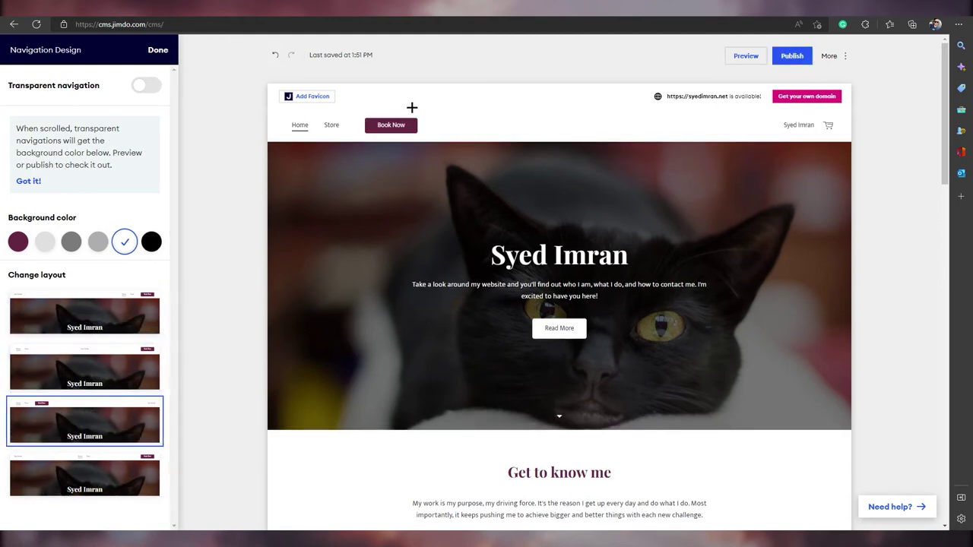
{"action": "left_click", "coordinate": [91, 477]}
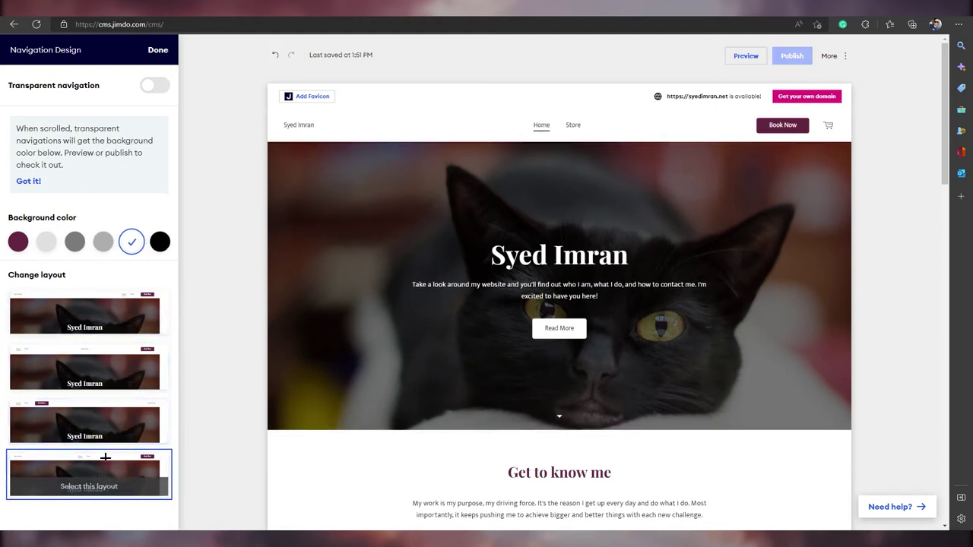
{"action": "left_click", "coordinate": [116, 324]}
{"action": "left_click", "coordinate": [11, 238]}
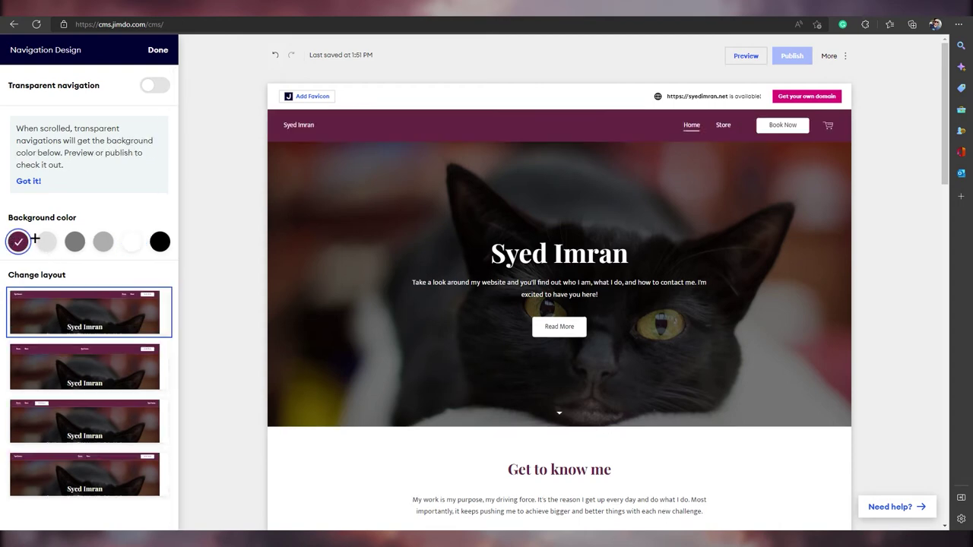
{"action": "left_click", "coordinate": [46, 241]}
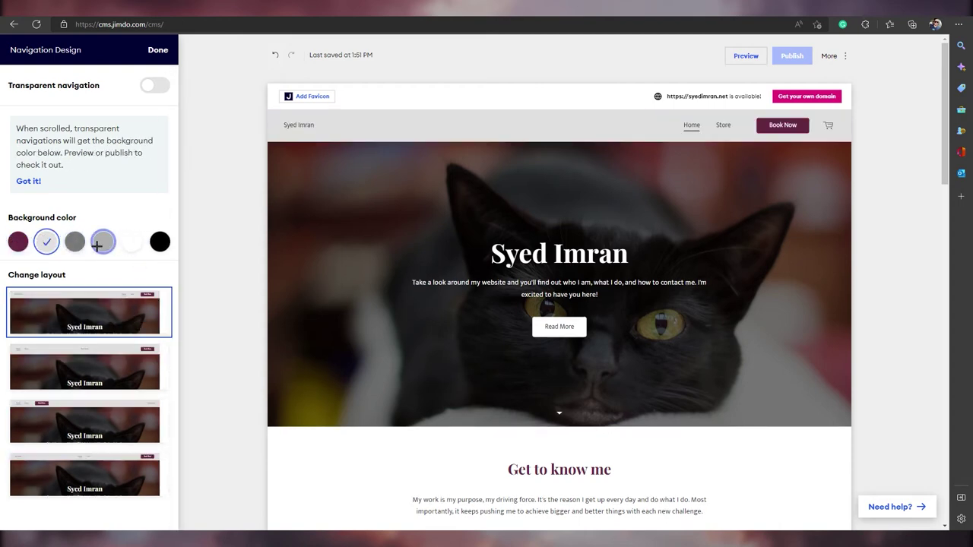
Step: Turn transparent navigation on and close the Navigation Design settings
{"action": "left_click", "coordinate": [146, 84]}
{"action": "left_click", "coordinate": [146, 83]}
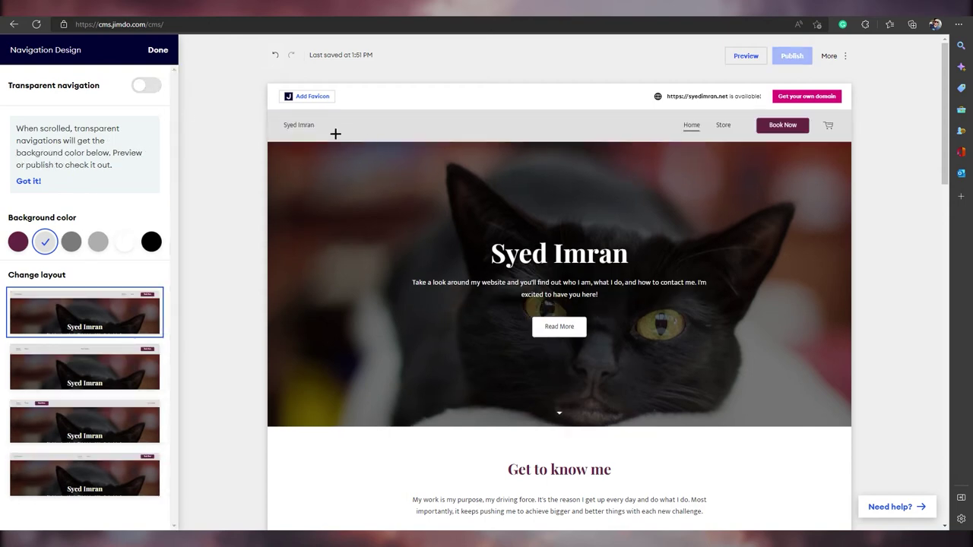
{"action": "left_click", "coordinate": [147, 88]}
{"action": "left_click", "coordinate": [148, 88]}
{"action": "left_click", "coordinate": [149, 89]}
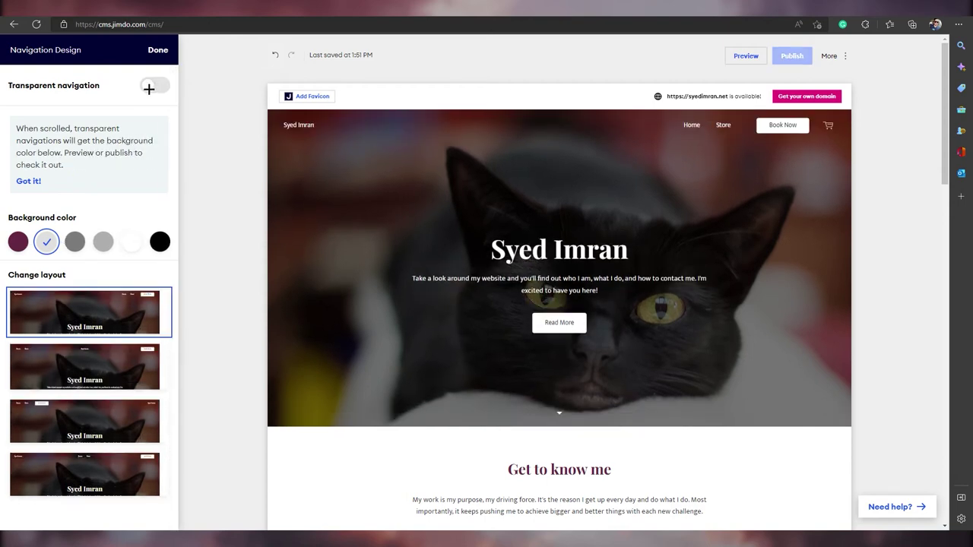
{"action": "left_click", "coordinate": [149, 89]}
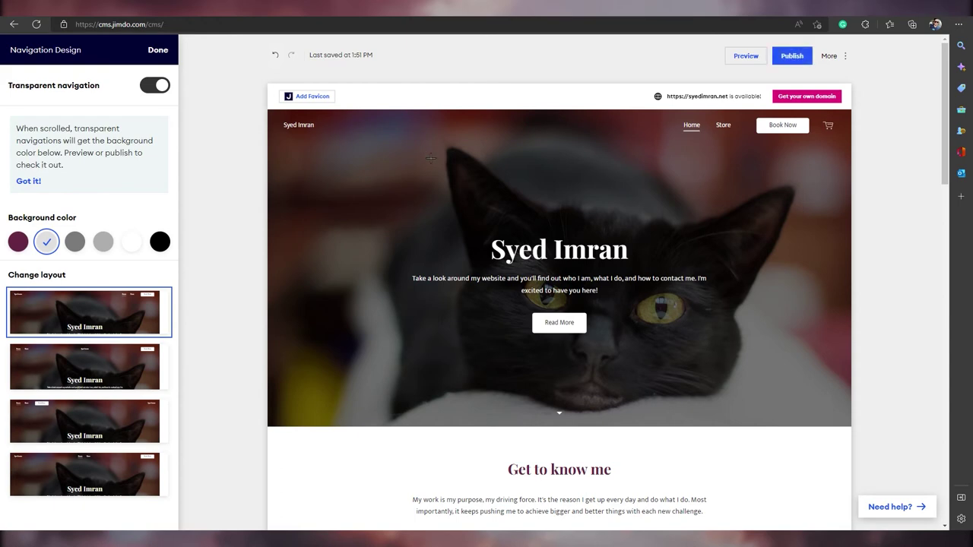
{"action": "left_click", "coordinate": [156, 50]}
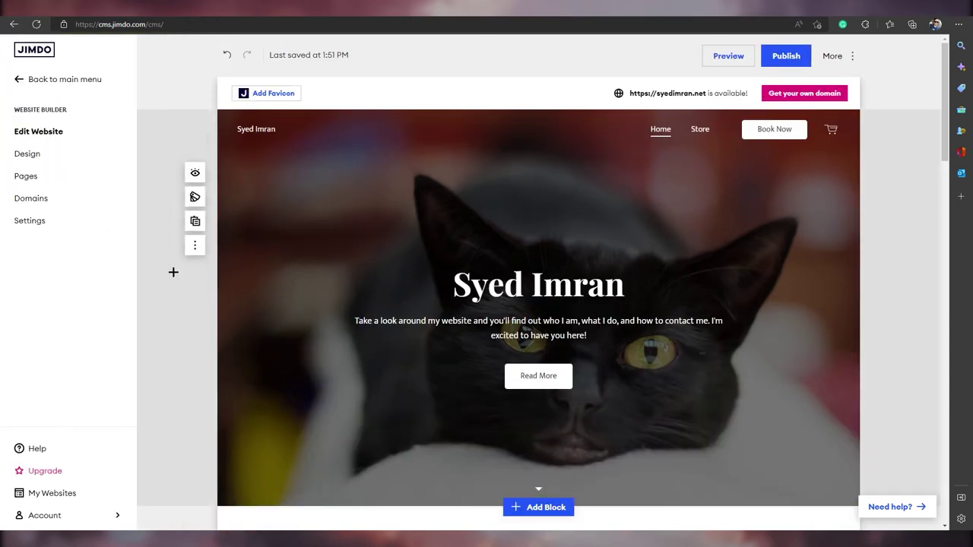
Step: Select the cover's intro text, check which cover elements are shown, and open Block Design
{"action": "left_click", "coordinate": [363, 320]}
{"action": "double_click", "coordinate": [363, 320]}
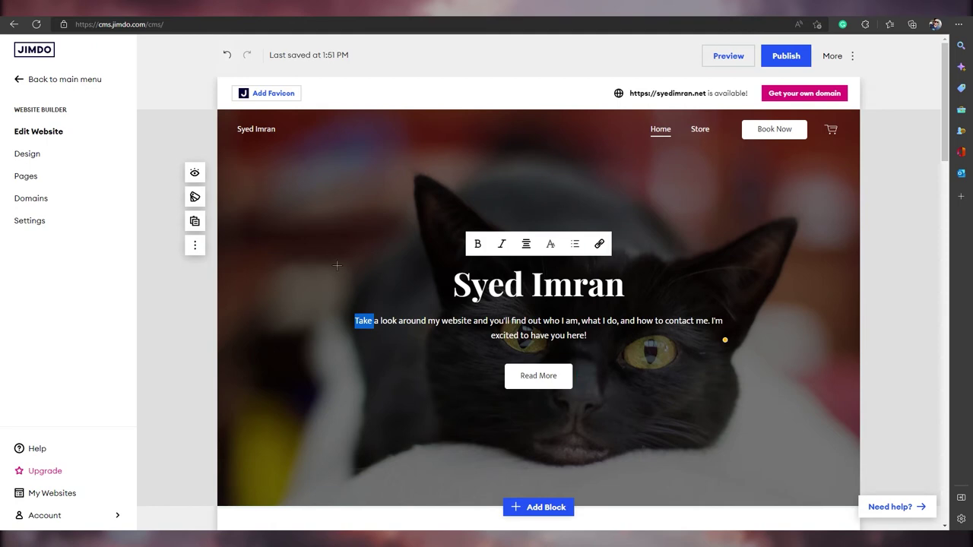
{"action": "left_click", "coordinate": [194, 172]}
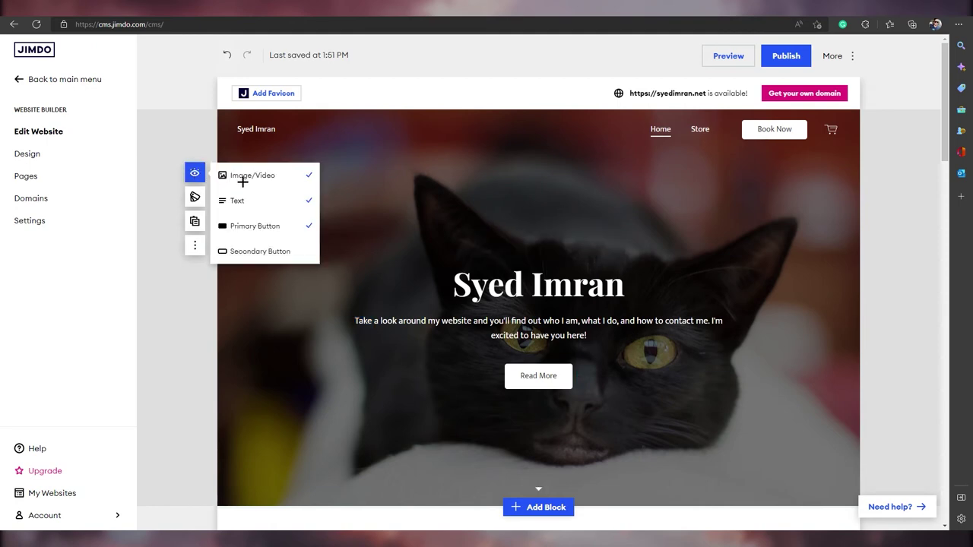
{"action": "left_click", "coordinate": [195, 172]}
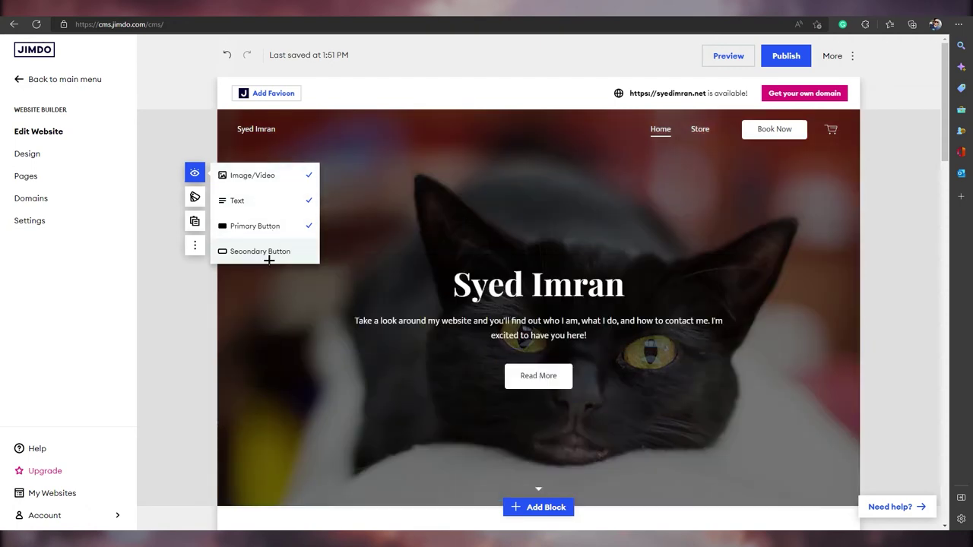
{"action": "left_click", "coordinate": [195, 196]}
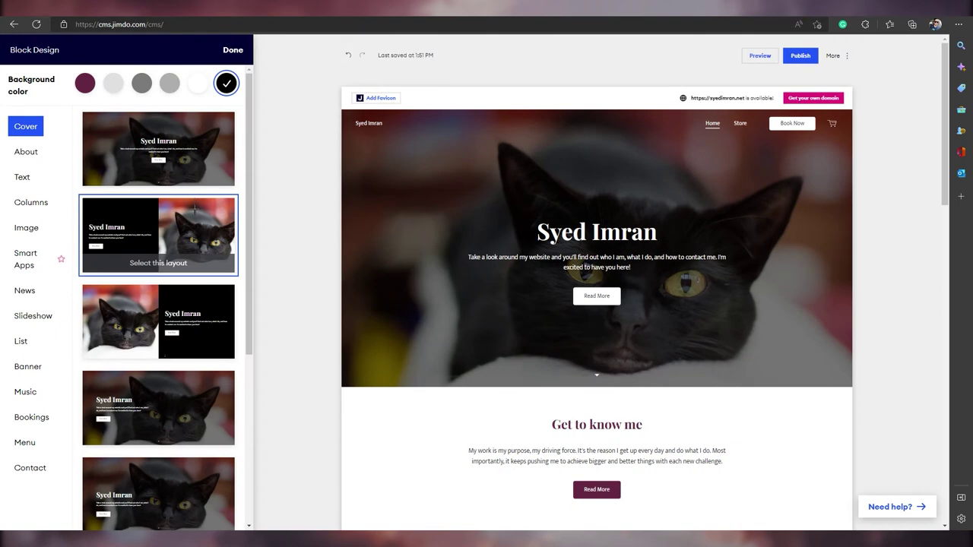
Step: Try two Cover layouts, then apply the About layout with the centred cat photo
{"action": "left_click", "coordinate": [174, 344]}
{"action": "left_click", "coordinate": [167, 417]}
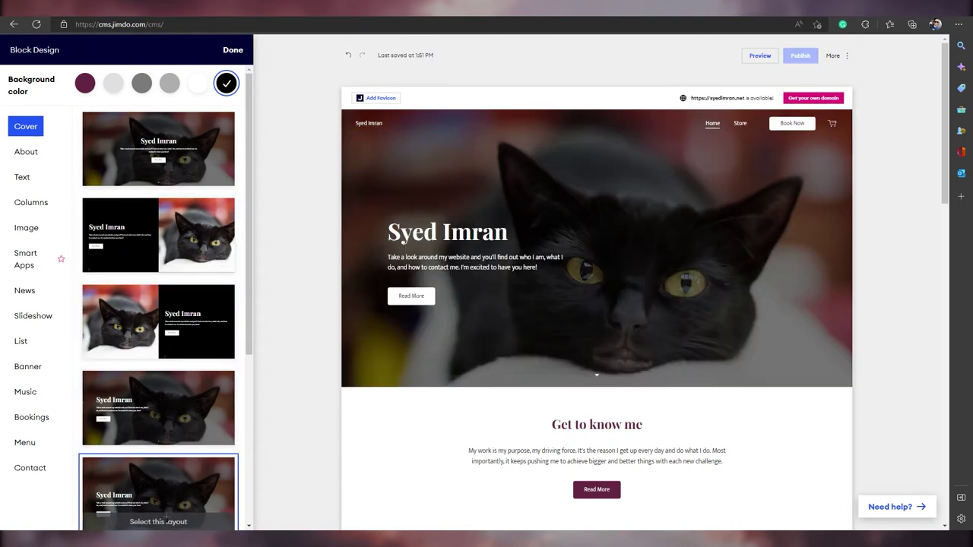
{"action": "left_click", "coordinate": [26, 152]}
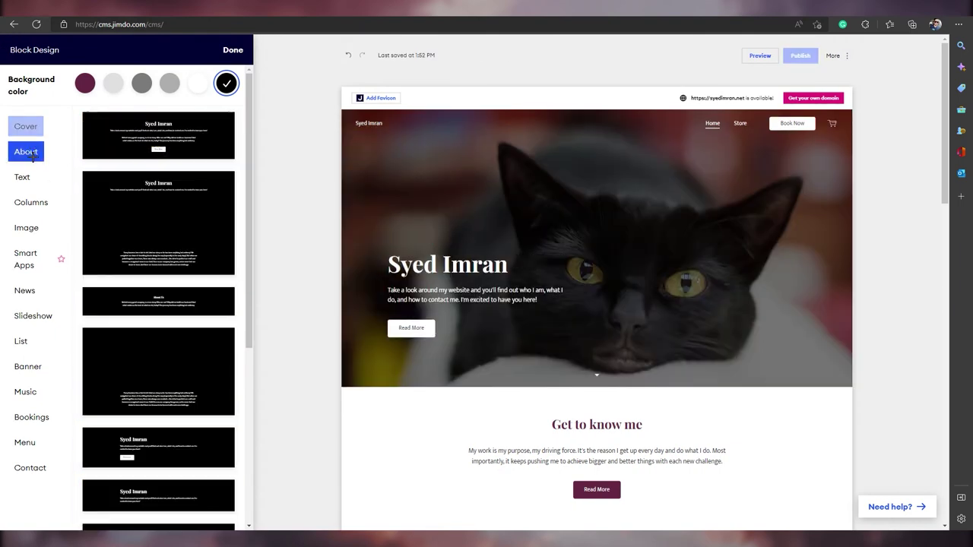
{"action": "left_click", "coordinate": [176, 195]}
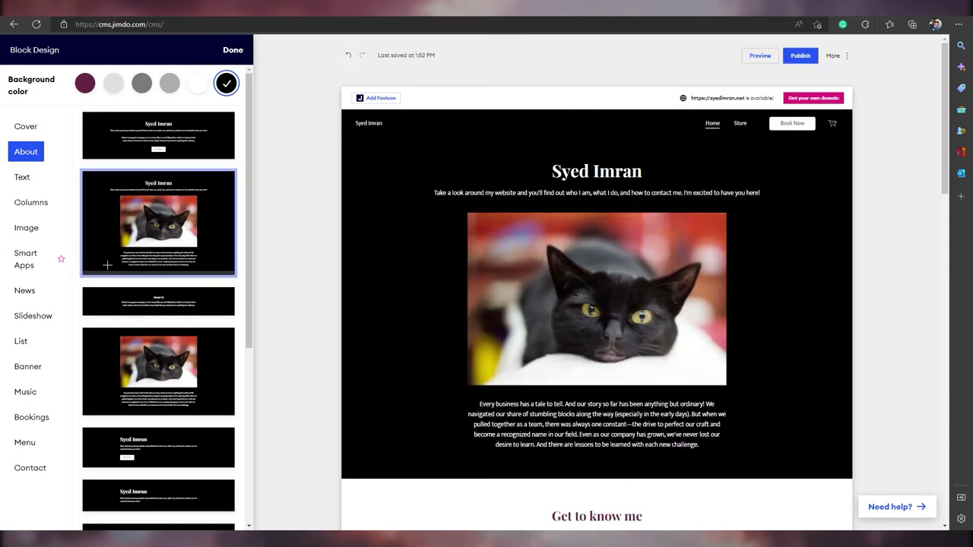
Step: Browse the Columns, Image and Bookings layouts, then close the block design panel
{"action": "left_click", "coordinate": [31, 202]}
{"action": "left_click", "coordinate": [26, 227]}
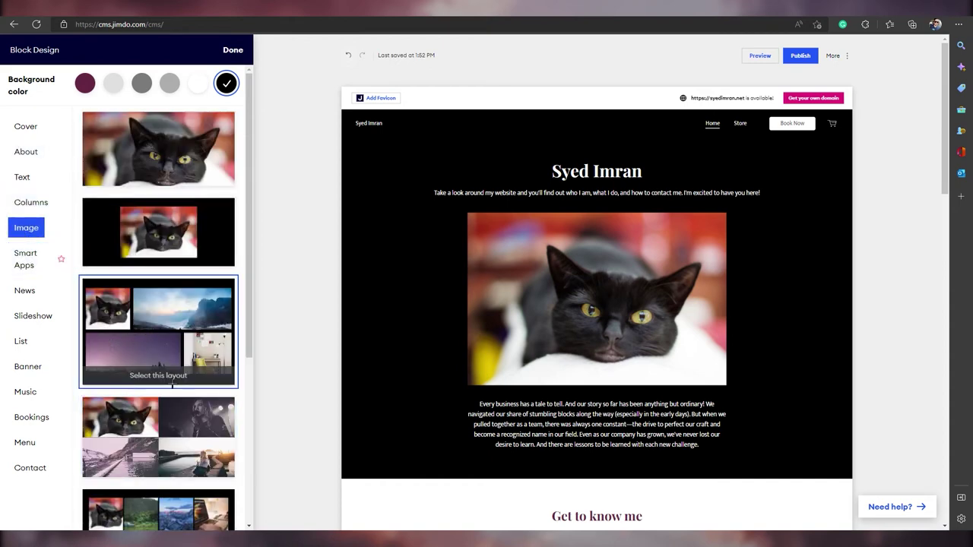
{"action": "left_click", "coordinate": [31, 417]}
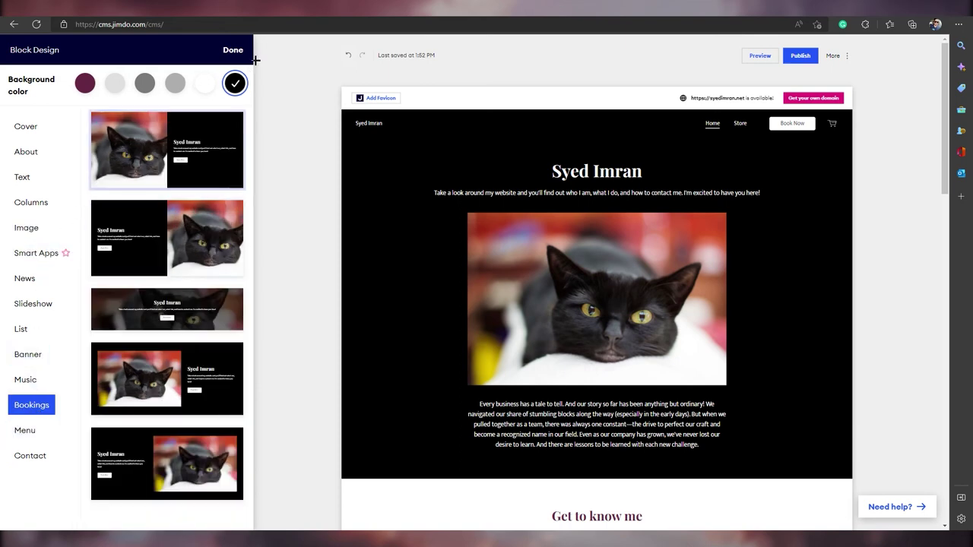
{"action": "left_click", "coordinate": [233, 50]}
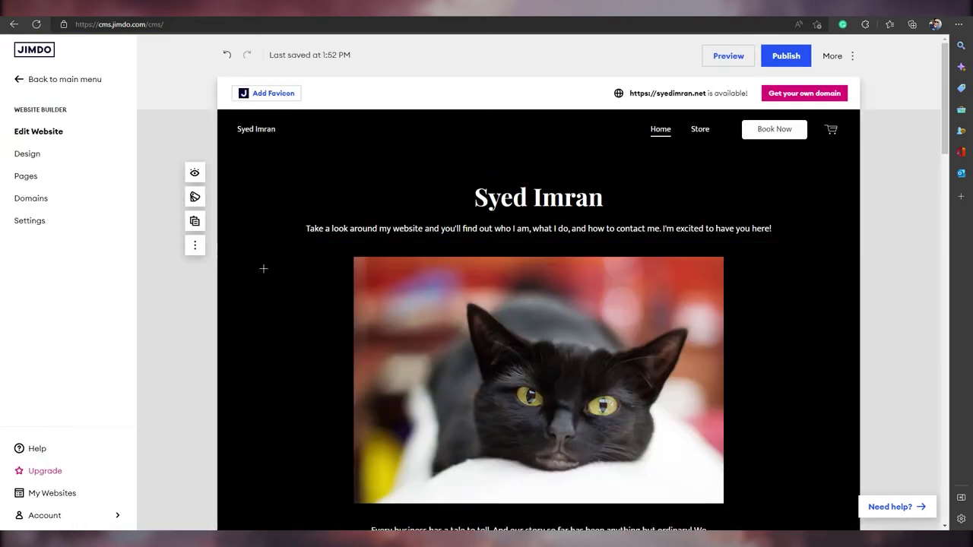
{"action": "scroll", "coordinate": [263, 269], "scroll_direction": "down", "scroll_amount": 4}
{"action": "scroll", "coordinate": [289, 271], "scroll_direction": "down", "scroll_amount": 3}
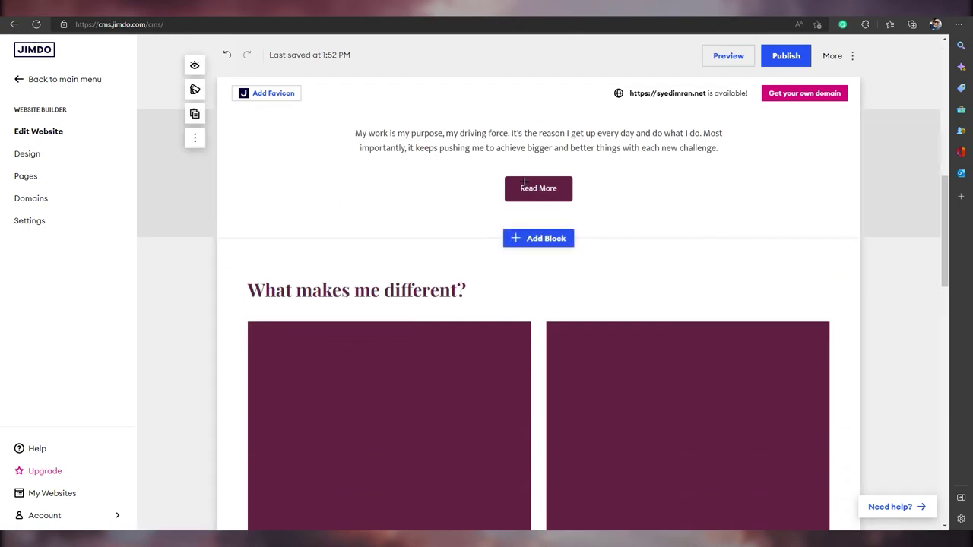
{"action": "scroll", "coordinate": [517, 365], "scroll_direction": "down", "scroll_amount": 6}
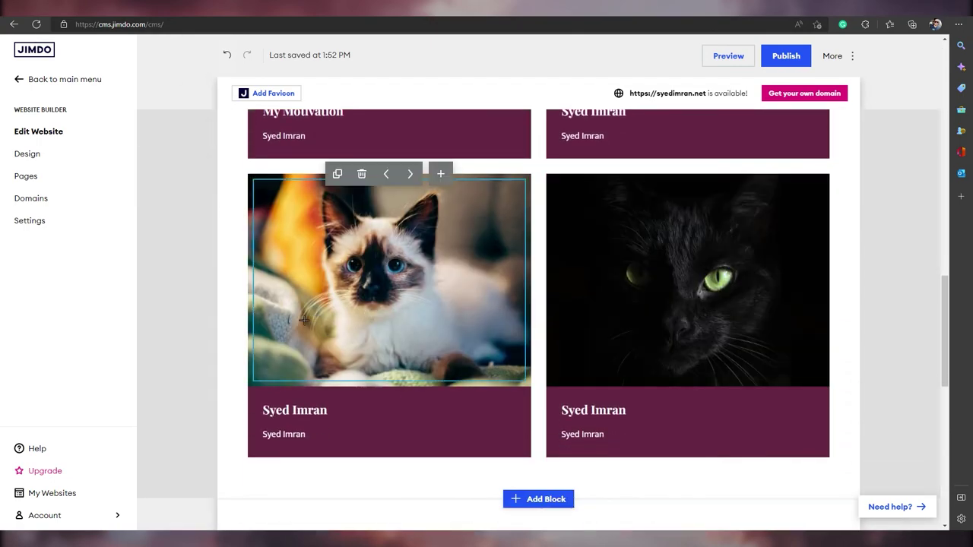
{"action": "scroll", "coordinate": [357, 352], "scroll_direction": "up", "scroll_amount": 8}
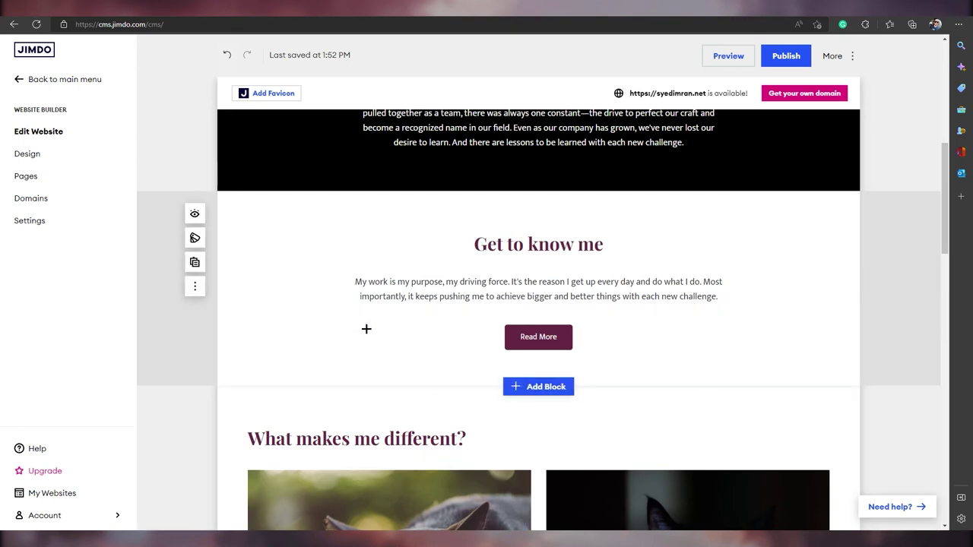
{"action": "scroll", "coordinate": [366, 328], "scroll_direction": "down", "scroll_amount": 3}
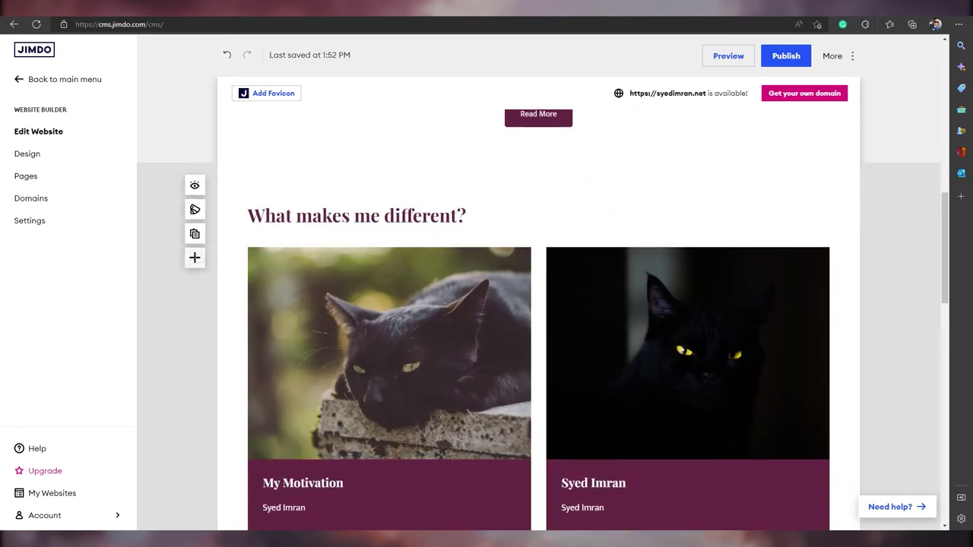
{"action": "left_click", "coordinate": [195, 257]}
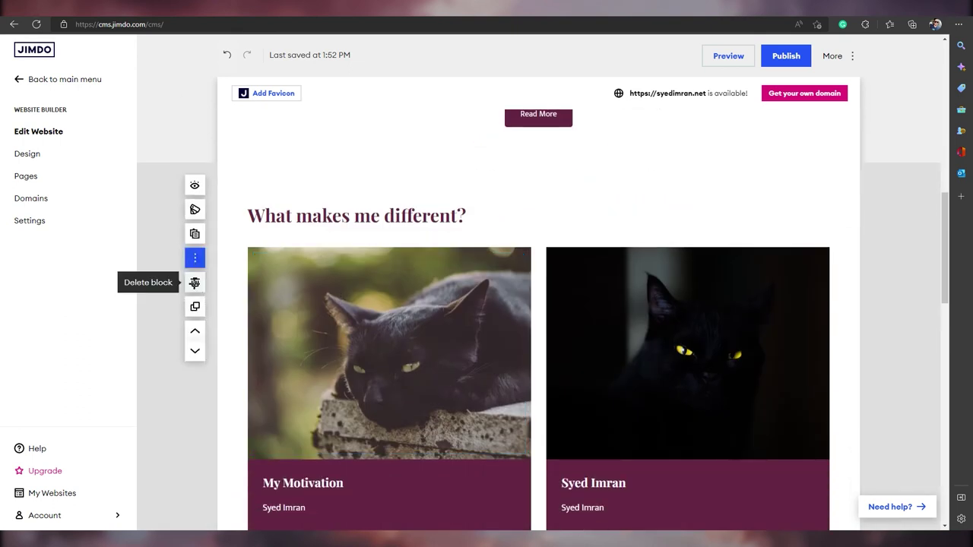
{"action": "left_click", "coordinate": [195, 258]}
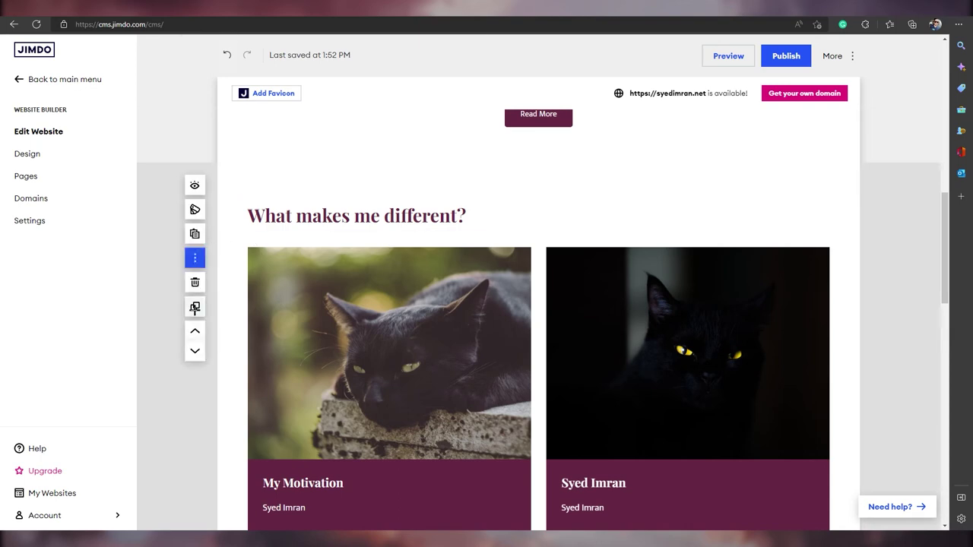
{"action": "scroll", "coordinate": [165, 282], "scroll_direction": "up", "scroll_amount": 10}
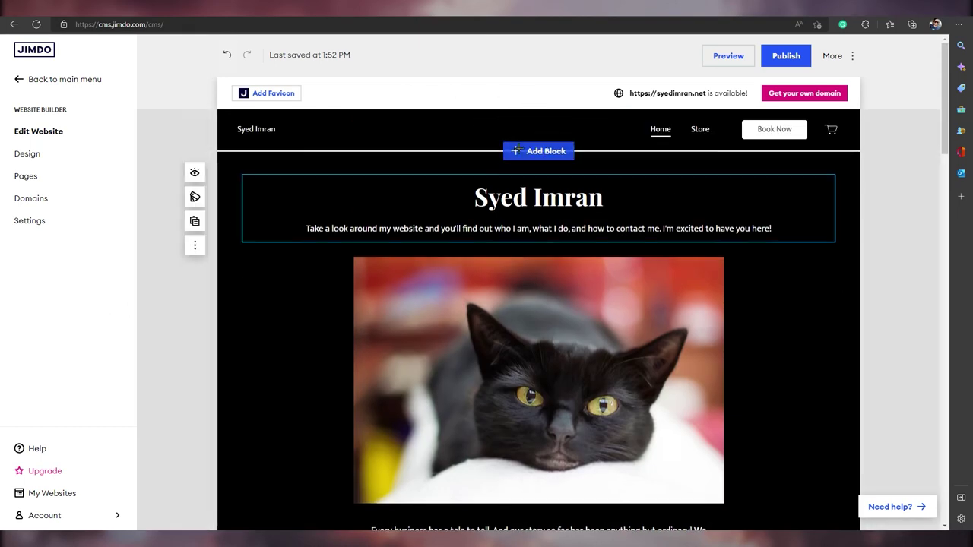
Step: Add the Contact block with the 'Reach us on WhatsApp' bar above the cat cover
{"action": "left_click", "coordinate": [524, 150]}
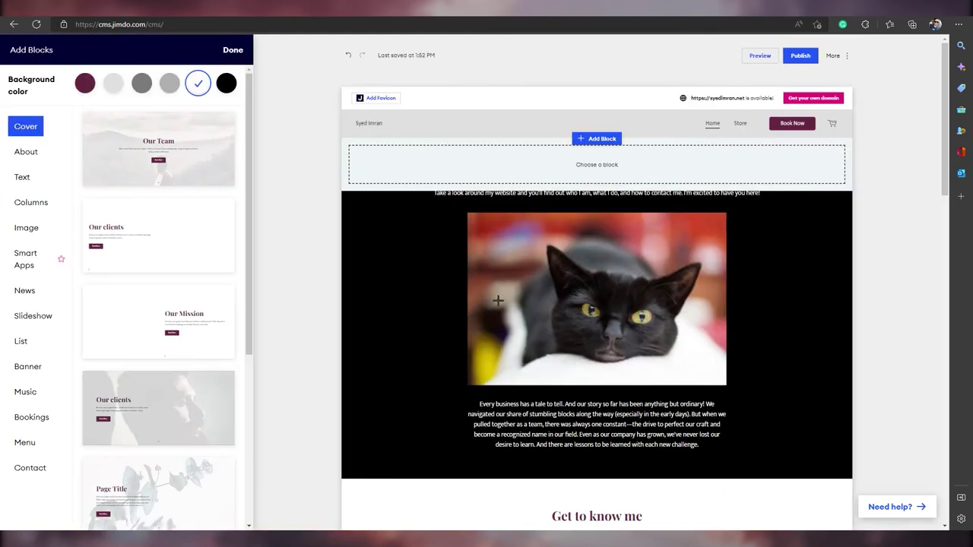
{"action": "mouse_move", "coordinate": [146, 384]}
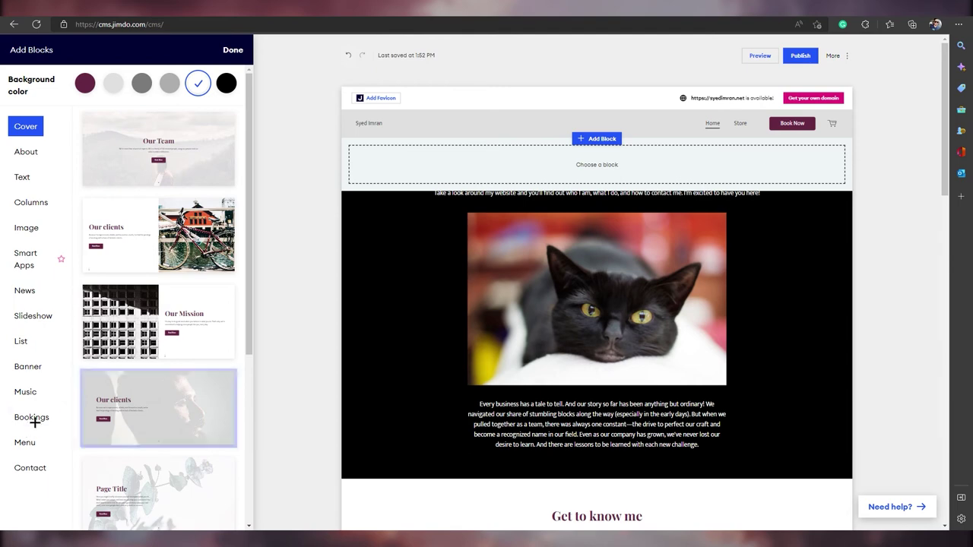
{"action": "left_click", "coordinate": [31, 469]}
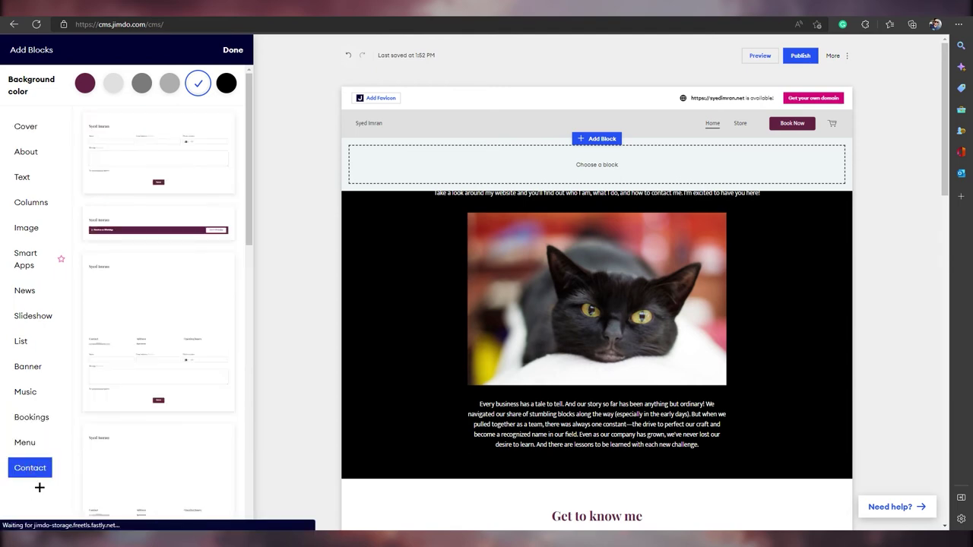
{"action": "left_click", "coordinate": [170, 229]}
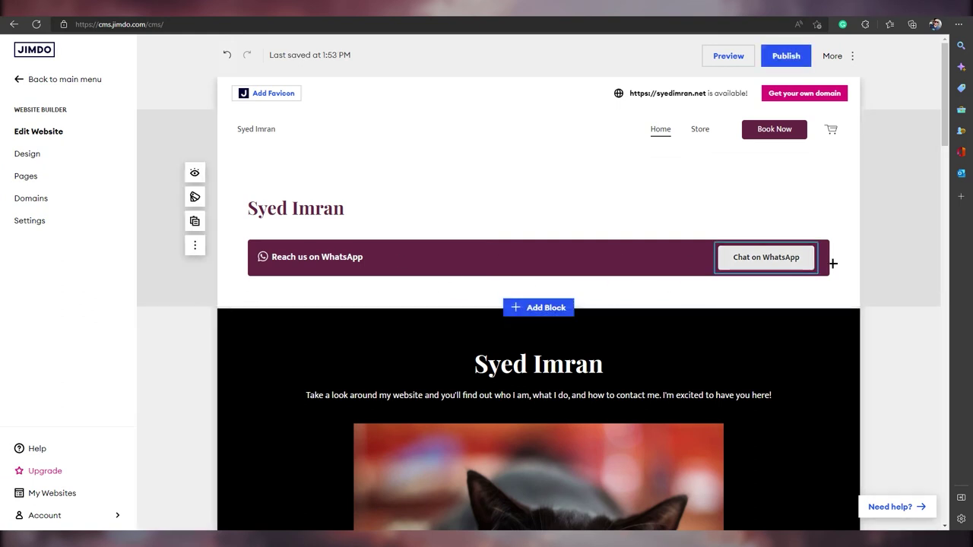
{"action": "left_click", "coordinate": [767, 257]}
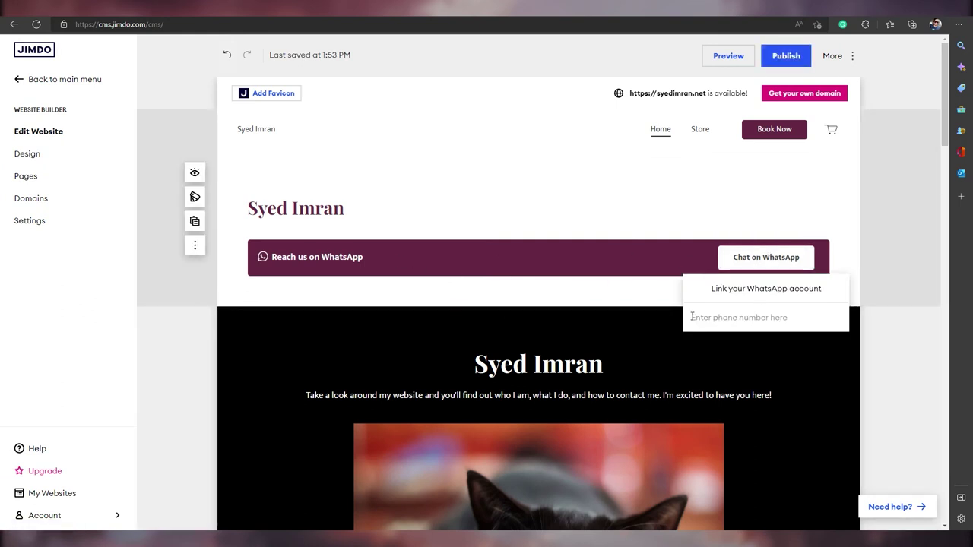
{"action": "left_click", "coordinate": [306, 377]}
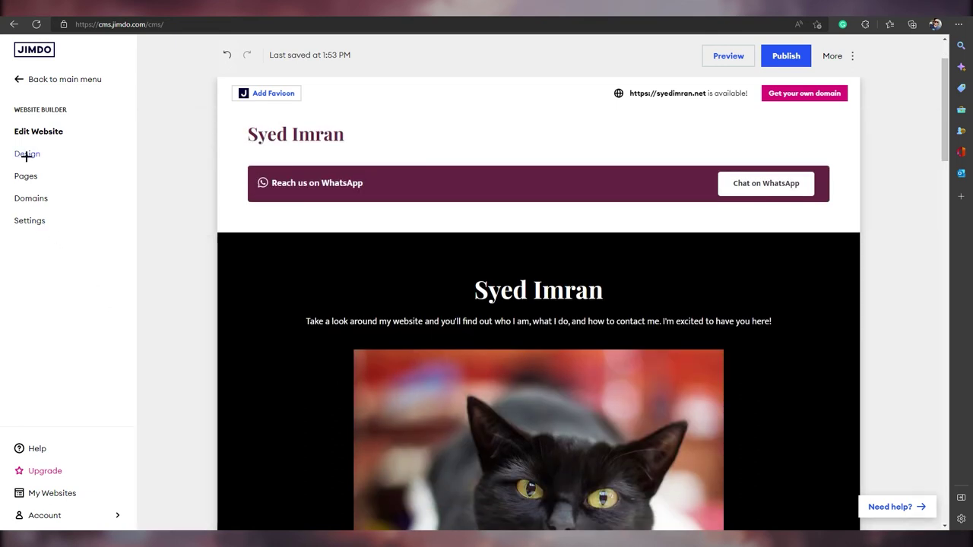
Step: Look through the site's colour palette editor in the Design settings
{"action": "left_click", "coordinate": [27, 154]}
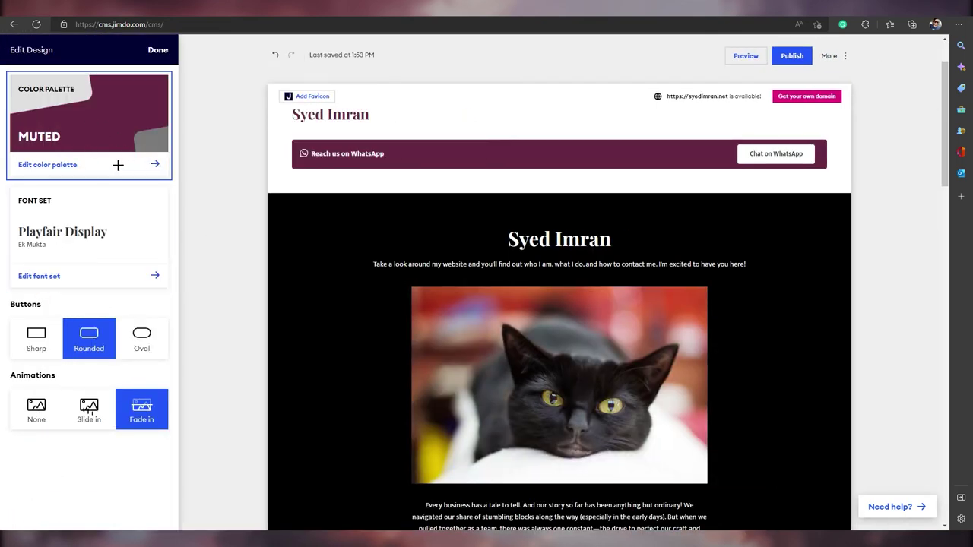
{"action": "left_click", "coordinate": [156, 164]}
{"action": "scroll", "coordinate": [76, 395], "scroll_direction": "down", "scroll_amount": 2}
{"action": "scroll", "coordinate": [46, 305], "scroll_direction": "up", "scroll_amount": 2}
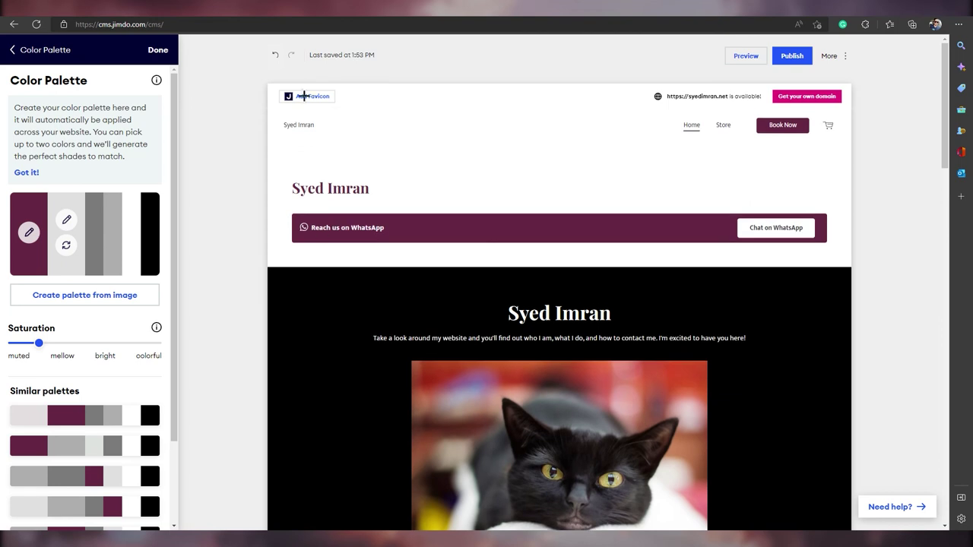
{"action": "left_click", "coordinate": [13, 49]}
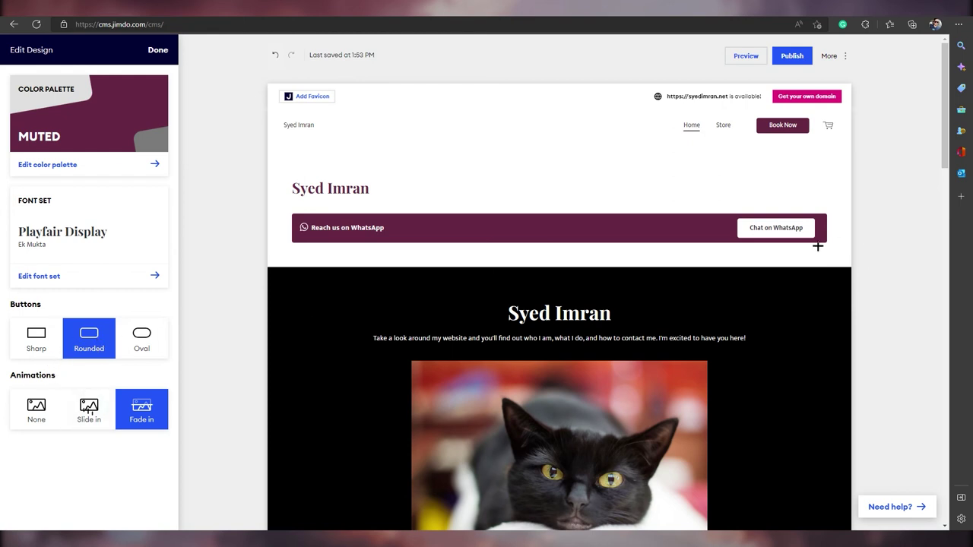
Step: Set the buttons to Oval, try other animations, and keep Fade in
{"action": "left_click", "coordinate": [142, 338]}
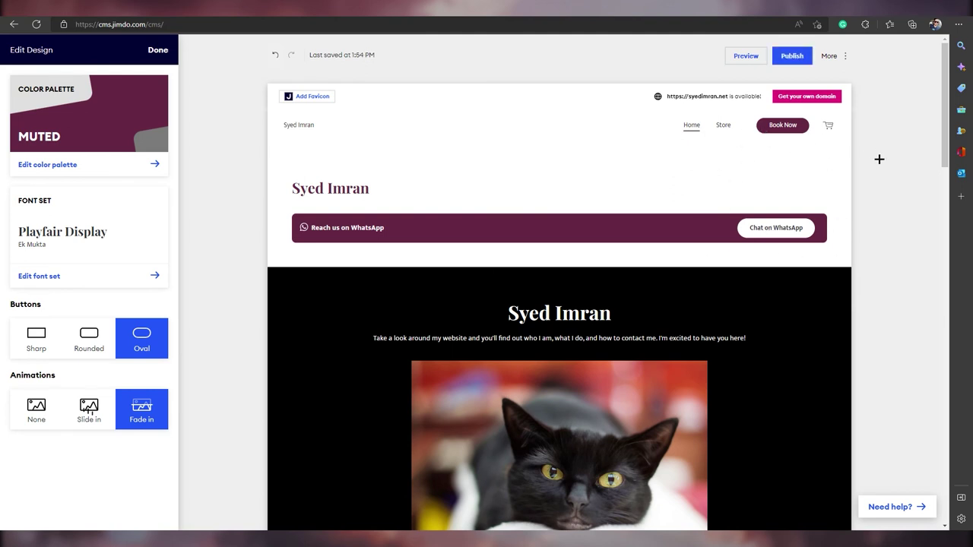
{"action": "left_click", "coordinate": [75, 415]}
{"action": "left_click", "coordinate": [43, 422]}
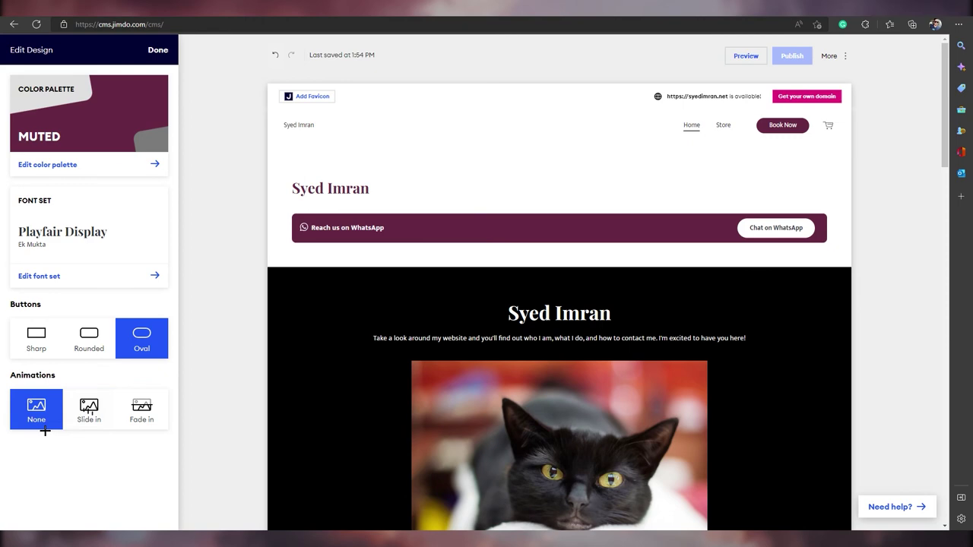
{"action": "left_click", "coordinate": [135, 414]}
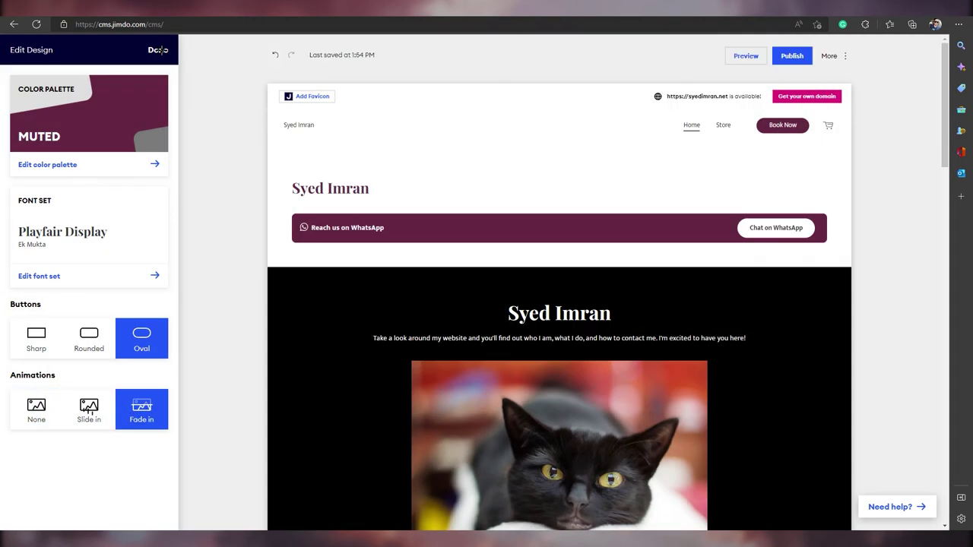
{"action": "left_click", "coordinate": [158, 49]}
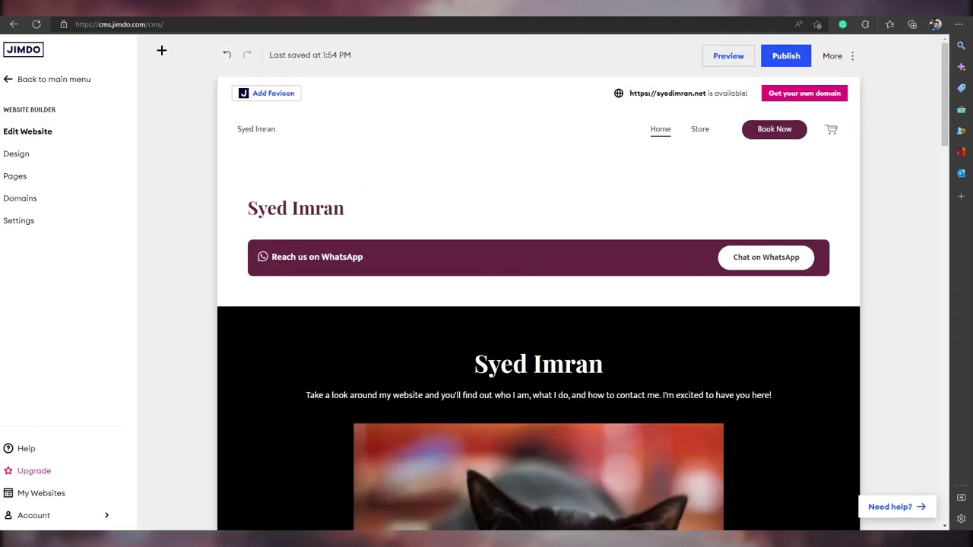
{"action": "left_click", "coordinate": [26, 178]}
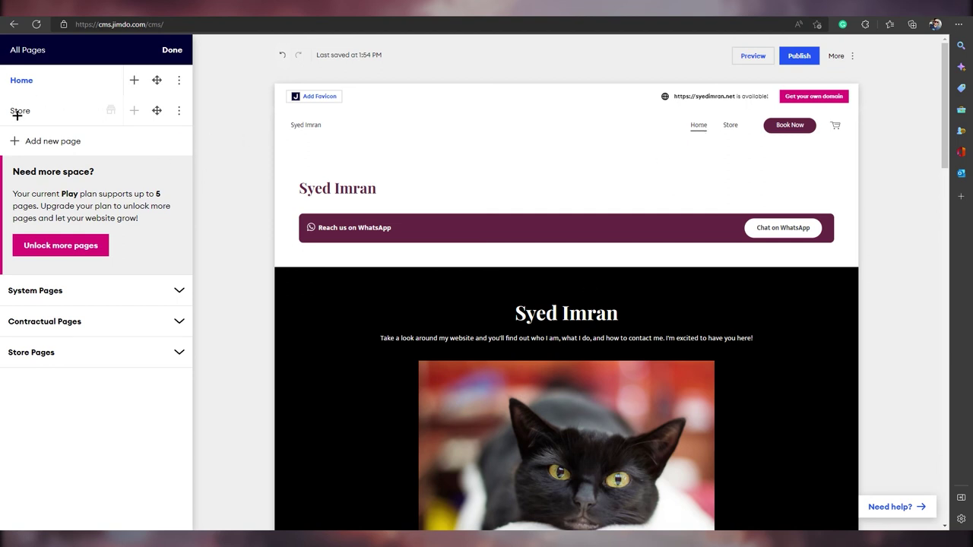
{"action": "left_click", "coordinate": [83, 119]}
Step: Publish the site and view it live at its jimdosite.com address, dismissing the cookie notice
{"action": "left_click", "coordinate": [172, 51]}
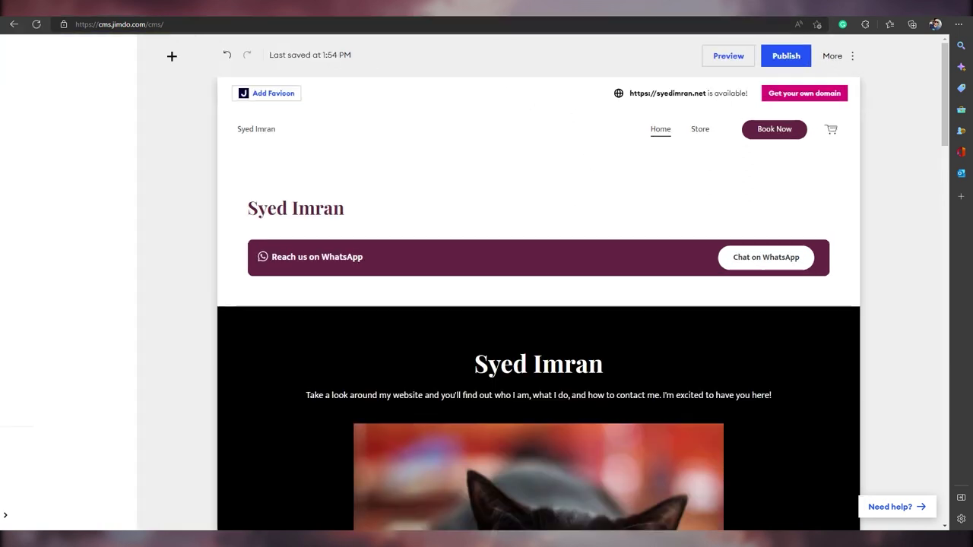
{"action": "left_click", "coordinate": [799, 56]}
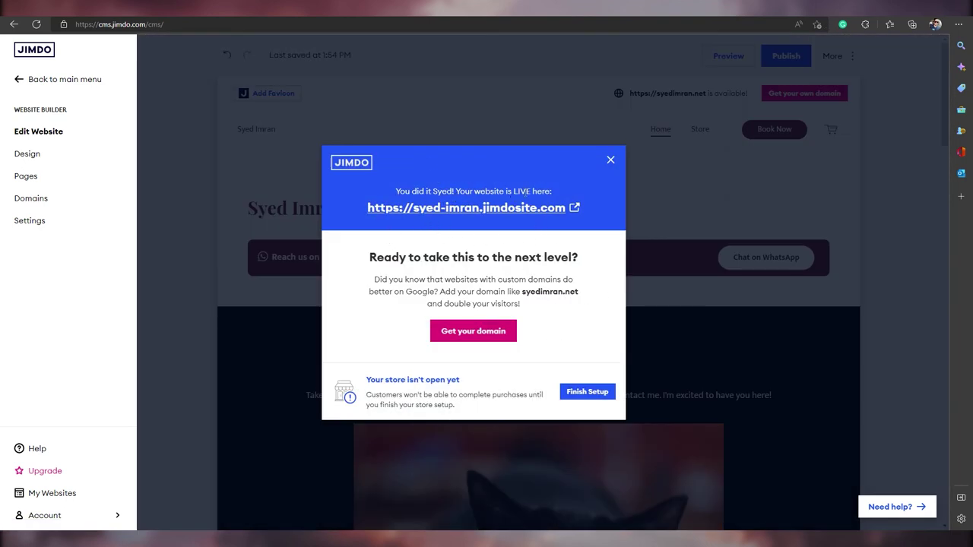
{"action": "left_click", "coordinate": [497, 207]}
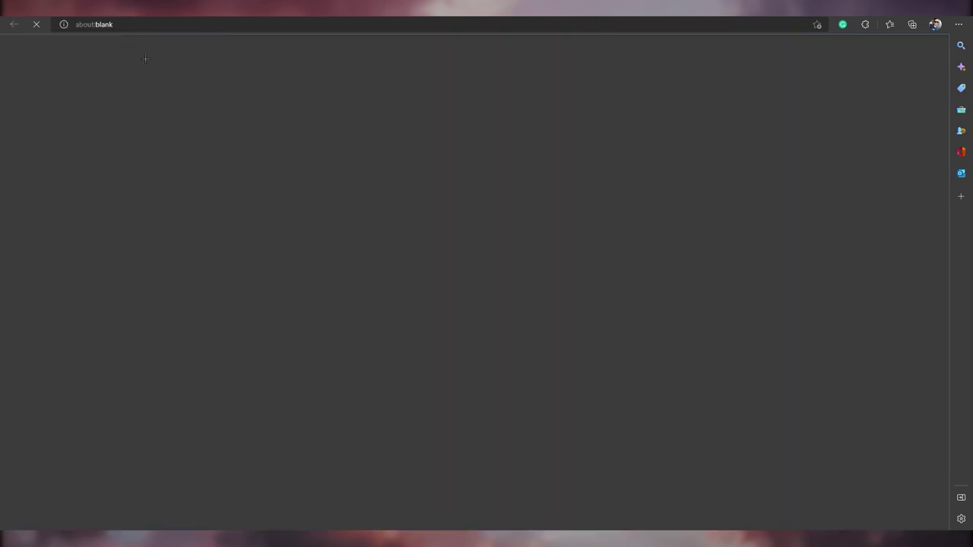
{"action": "scroll", "coordinate": [625, 228], "scroll_direction": "down", "scroll_amount": 10}
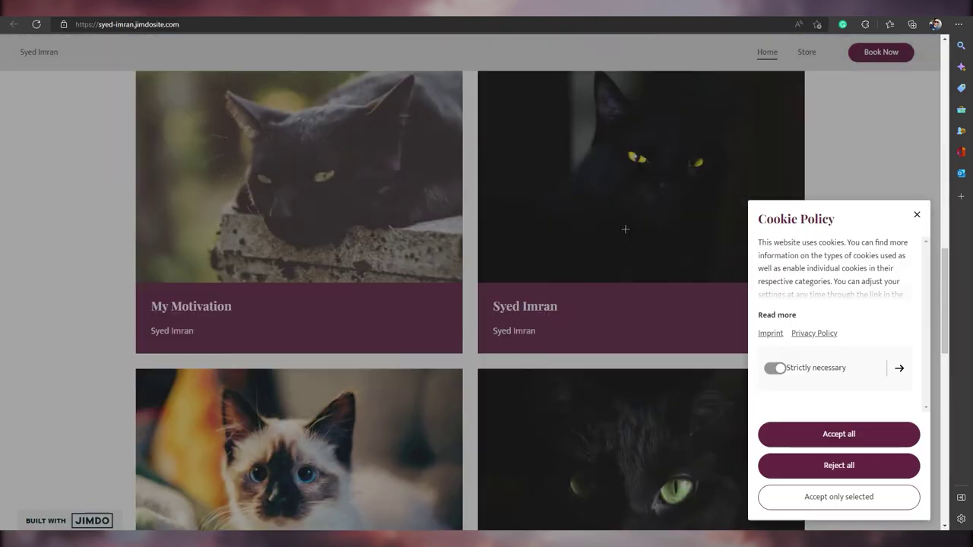
{"action": "scroll", "coordinate": [625, 229], "scroll_direction": "down", "scroll_amount": 8}
{"action": "left_click", "coordinate": [917, 214]}
{"action": "scroll", "coordinate": [622, 279], "scroll_direction": "up", "scroll_amount": 10}
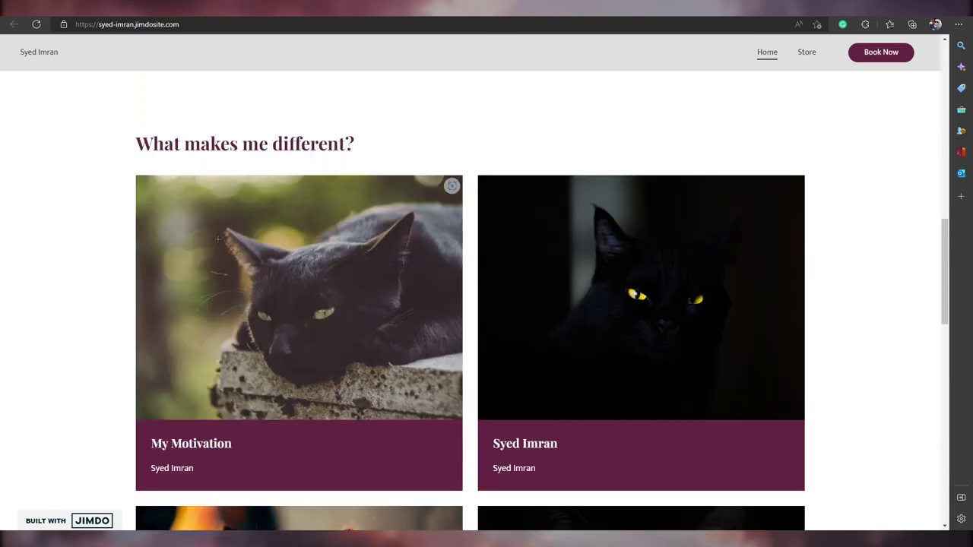
{"action": "scroll", "coordinate": [218, 239], "scroll_direction": "up", "scroll_amount": 5}
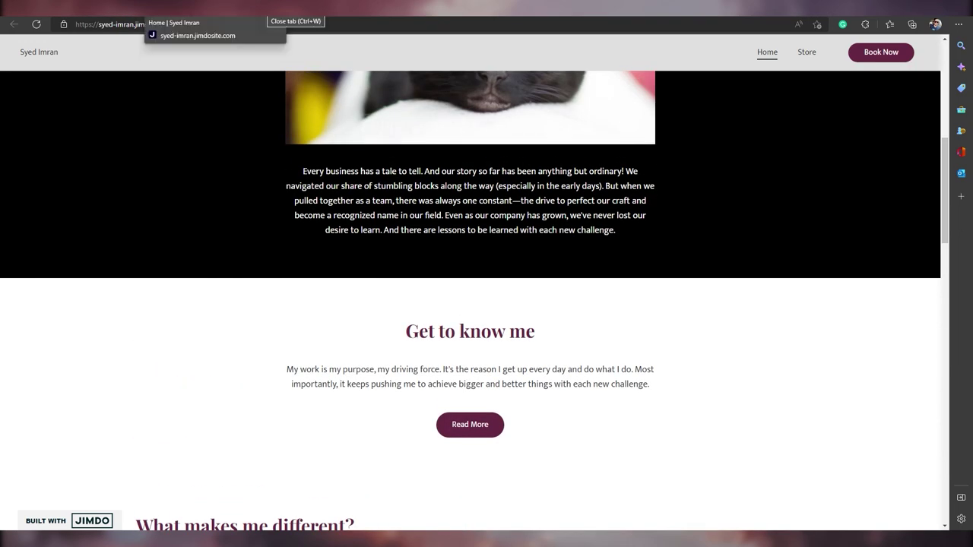
{"action": "left_click", "coordinate": [282, 11]}
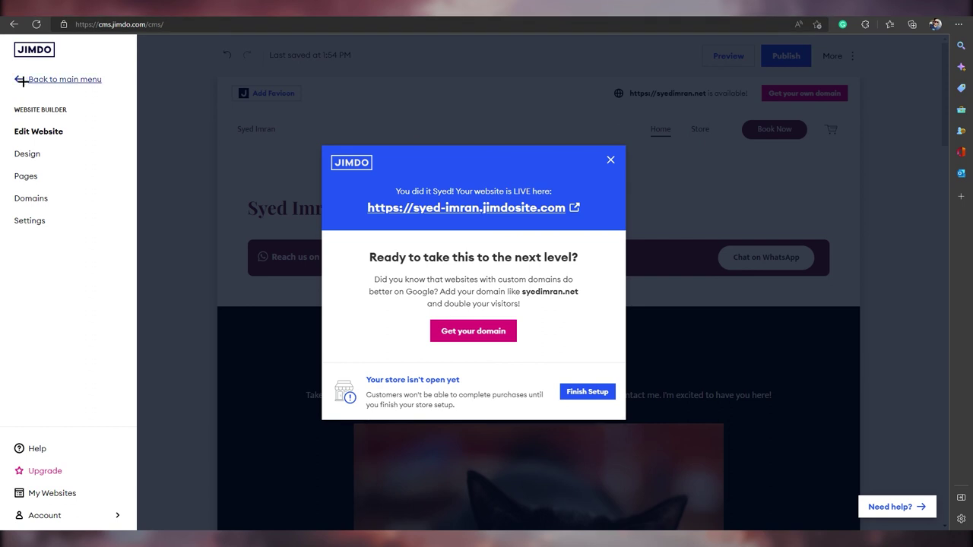
Step: Dismiss the website-is-live message and feedback survey, then open Get your own domain
{"action": "left_click", "coordinate": [610, 158]}
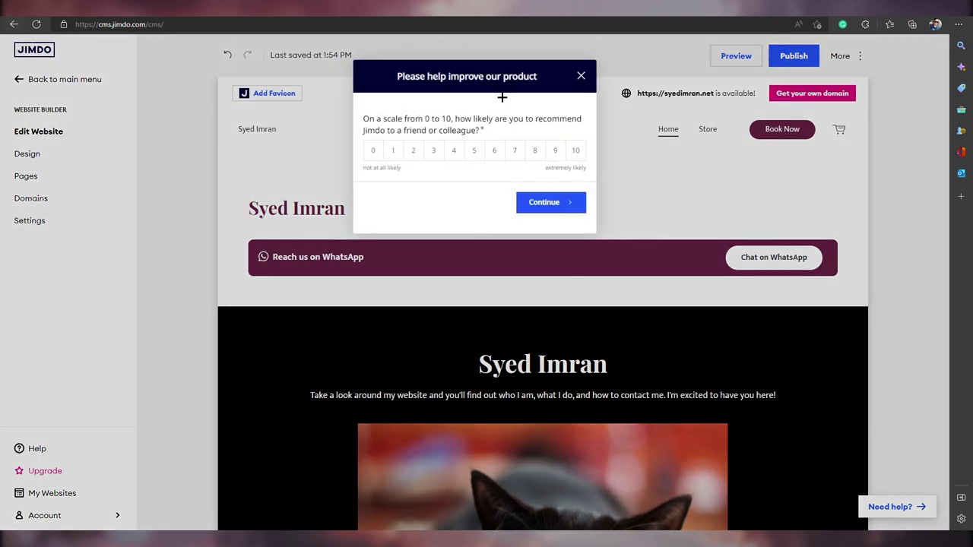
{"action": "left_click", "coordinate": [581, 76]}
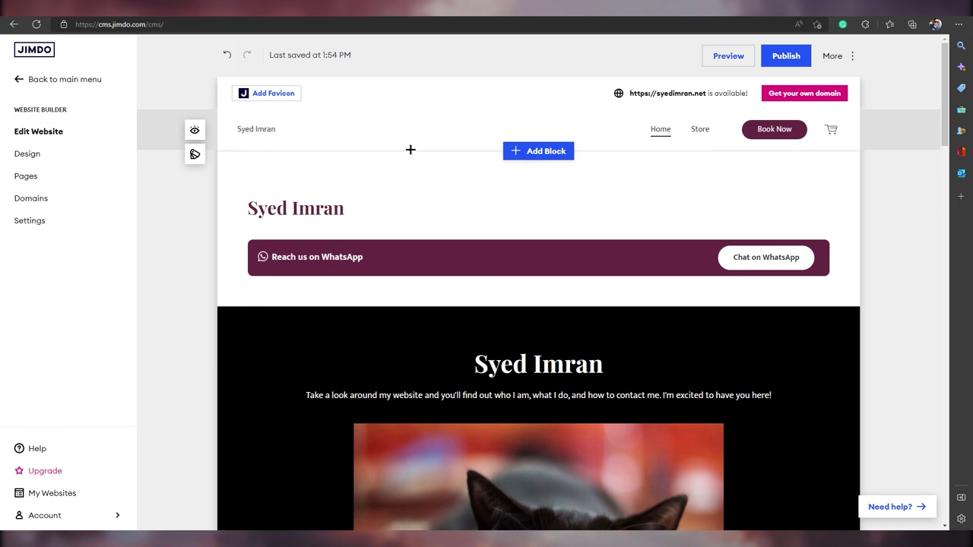
{"action": "left_click", "coordinate": [805, 92]}
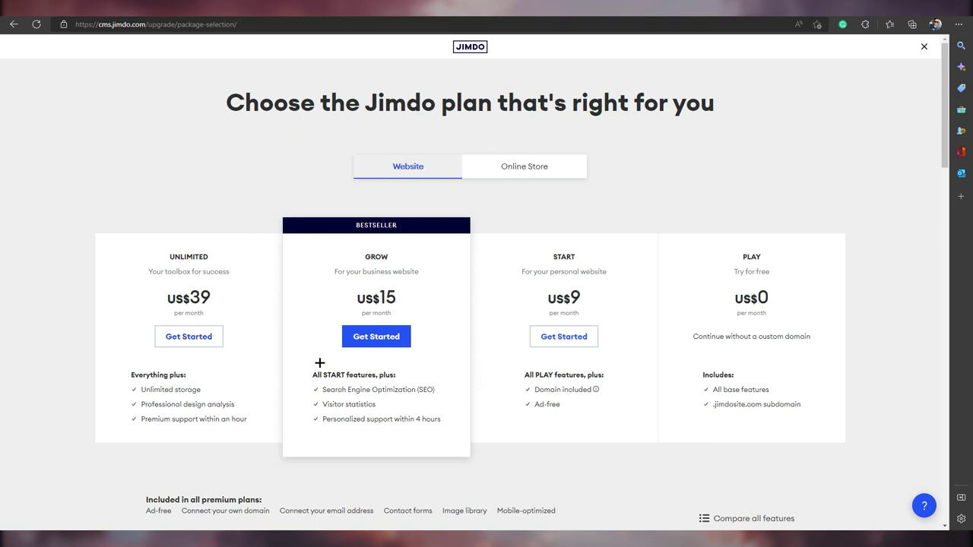
Step: Switch to the Online Store plans: VIP US$39, Business US$19 and Basic US$15
{"action": "left_click", "coordinate": [513, 164]}
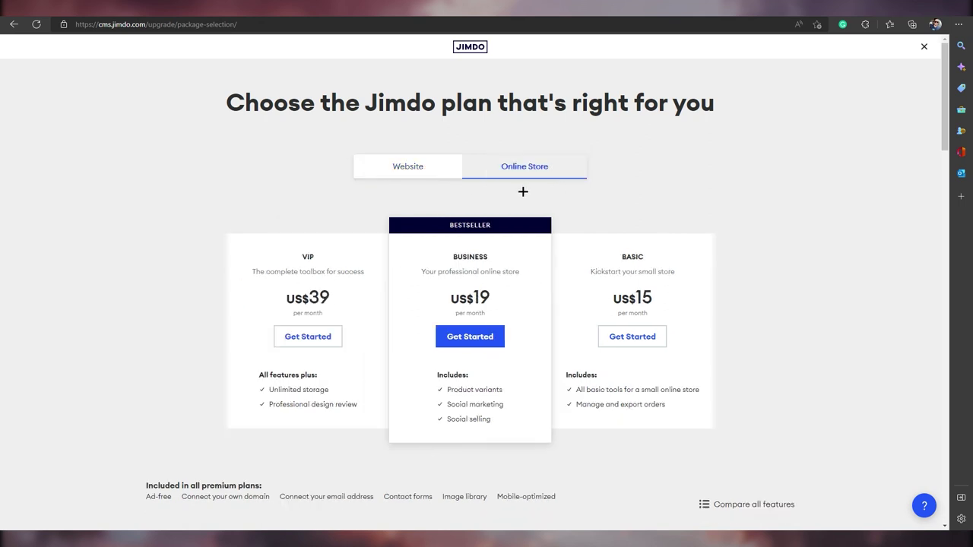